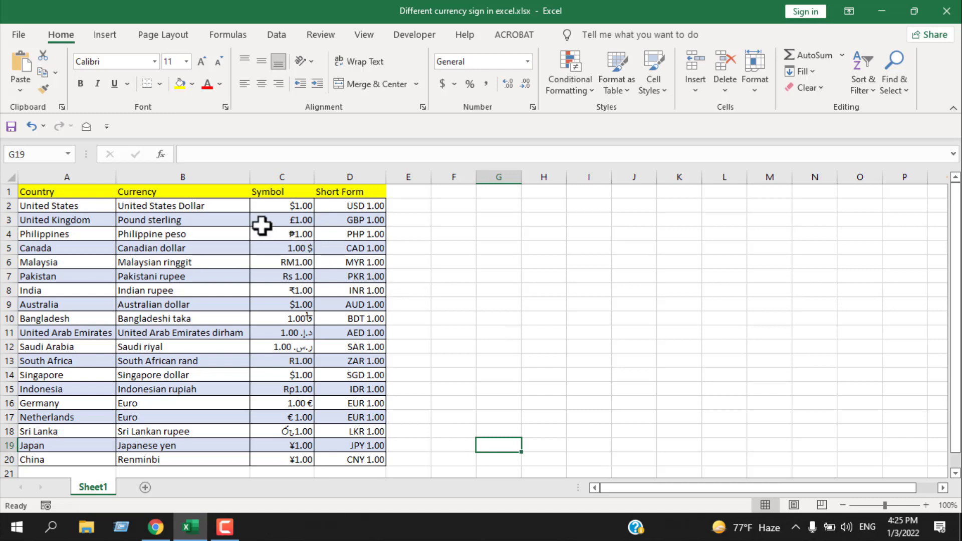
# Check the dollar values in C2 and D2, then enter 5 in cell E2
pyautogui.click(266, 210)
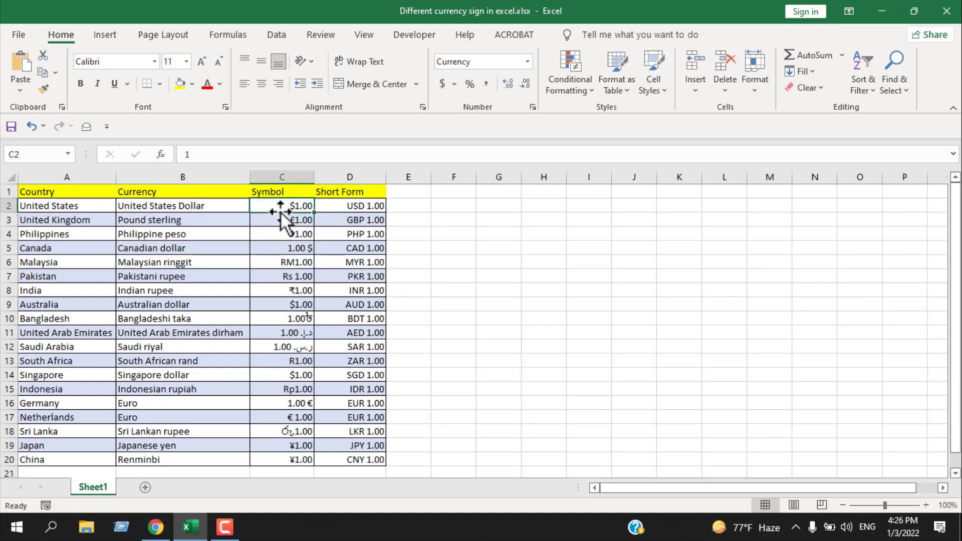
pyautogui.click(336, 205)
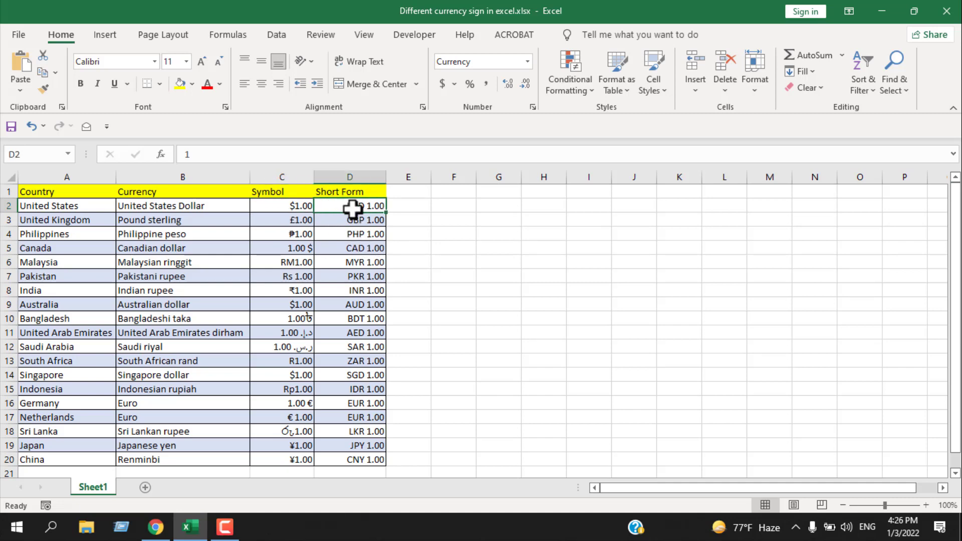
pyautogui.click(277, 208)
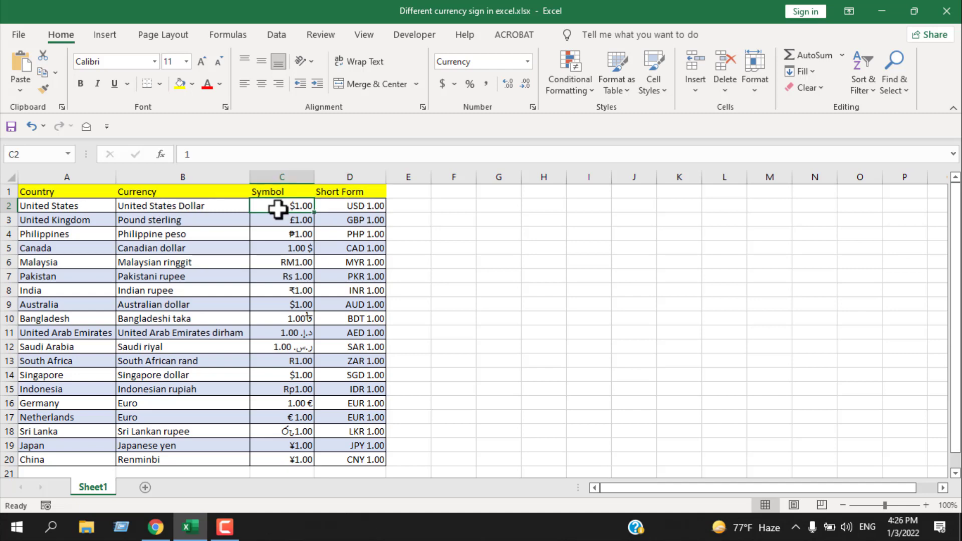
pyautogui.click(402, 207)
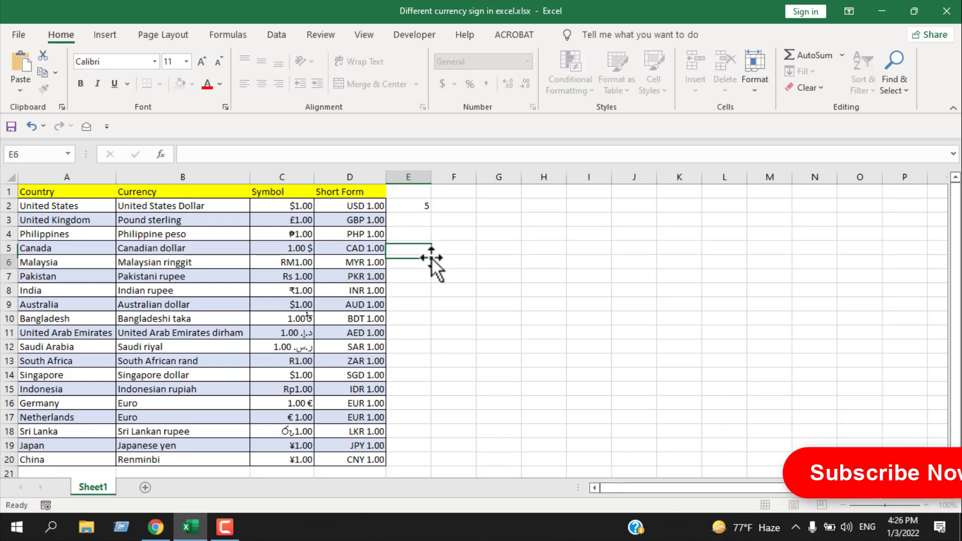
pyautogui.click(419, 203)
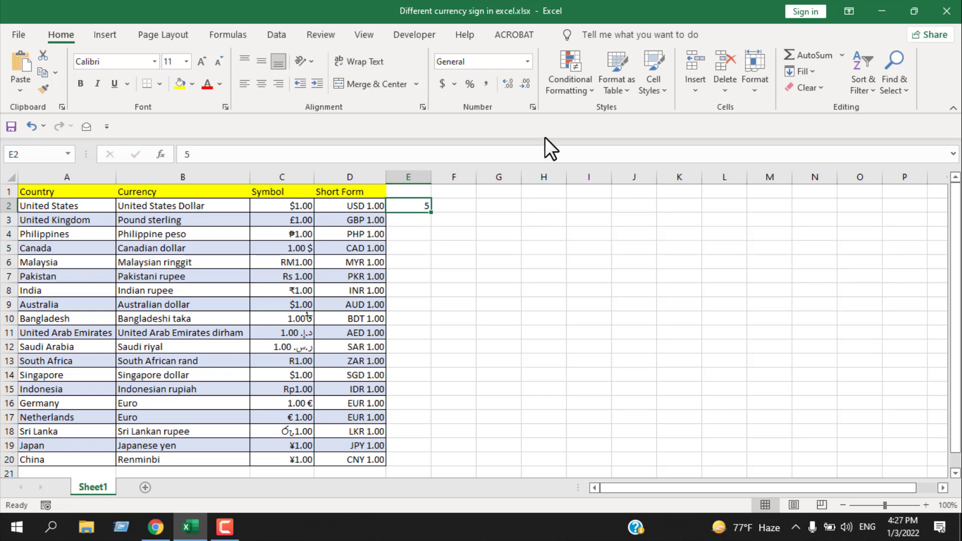
# After comparing with Accounting, give E2 Currency format with 2 decimals and $, showing $5.00
pyautogui.click(533, 106)
pyautogui.moveTo(603, 132); pyautogui.dragTo(578, 140)
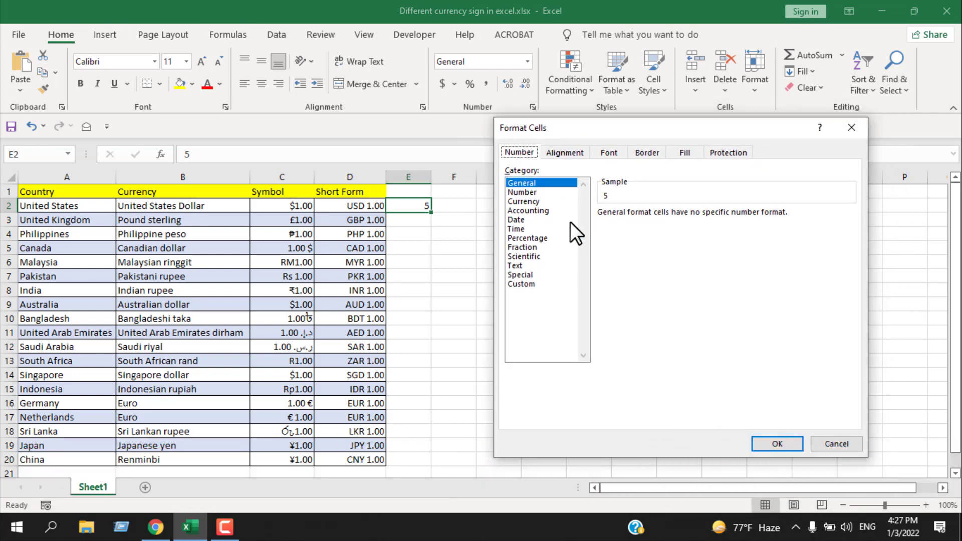
pyautogui.click(522, 201)
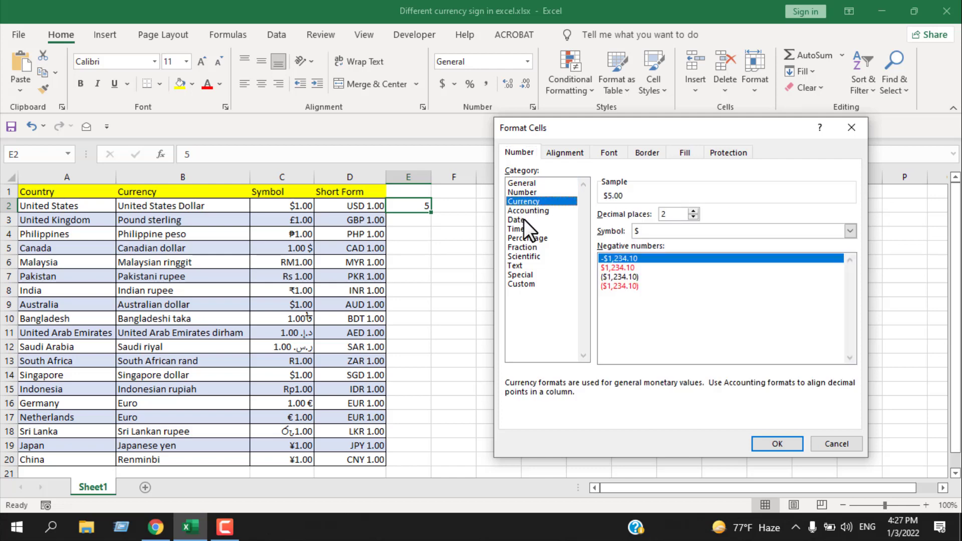
pyautogui.click(519, 211)
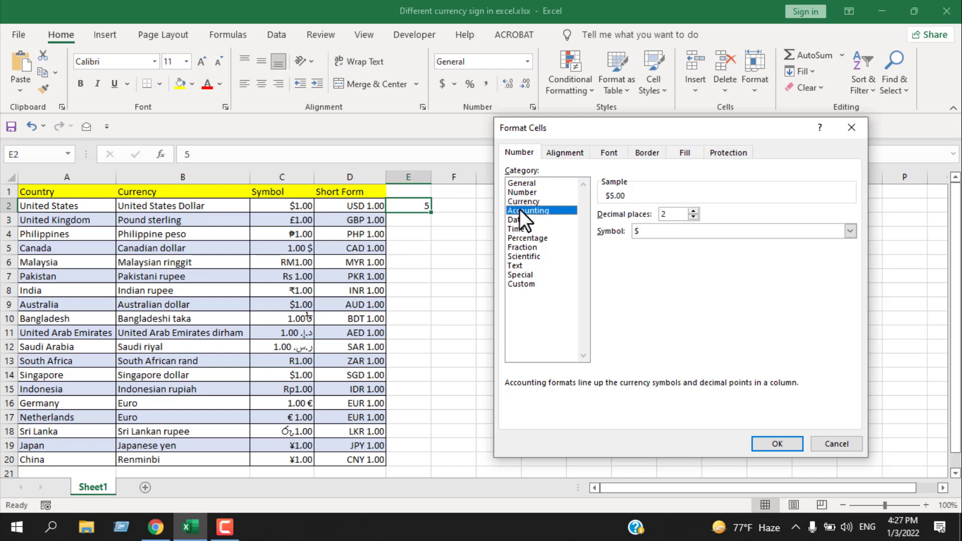
pyautogui.click(523, 203)
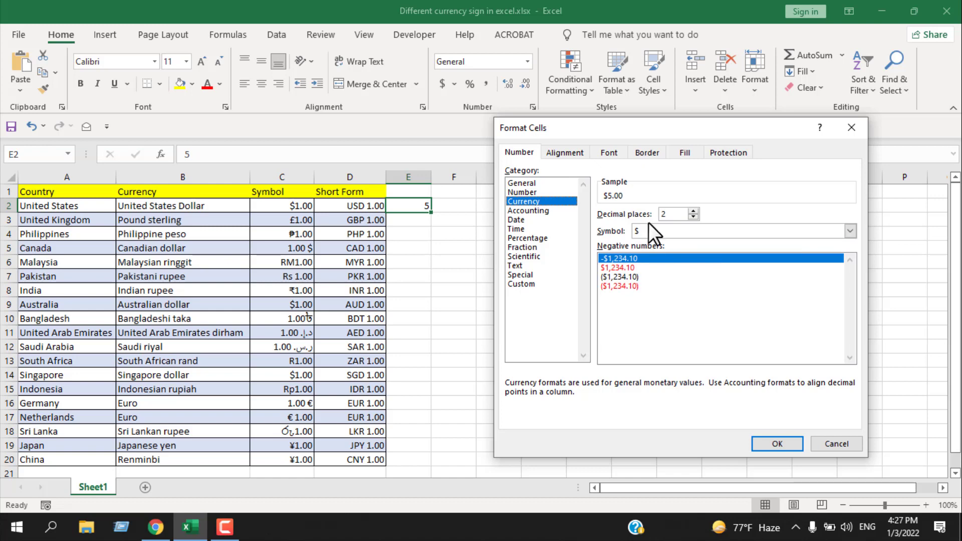
pyautogui.click(793, 446)
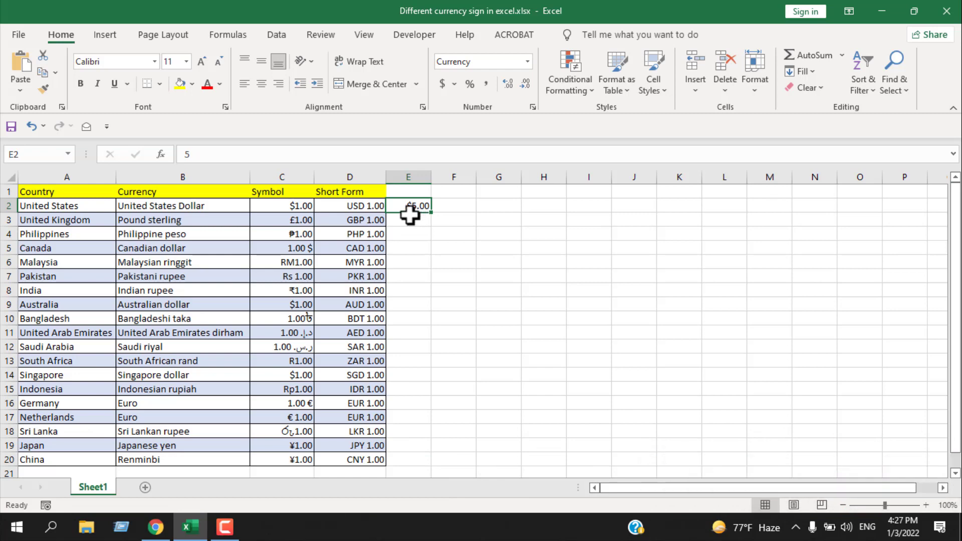
# Switch E2's currency symbol to the USD code so it reads USD 5.00
pyautogui.click(533, 107)
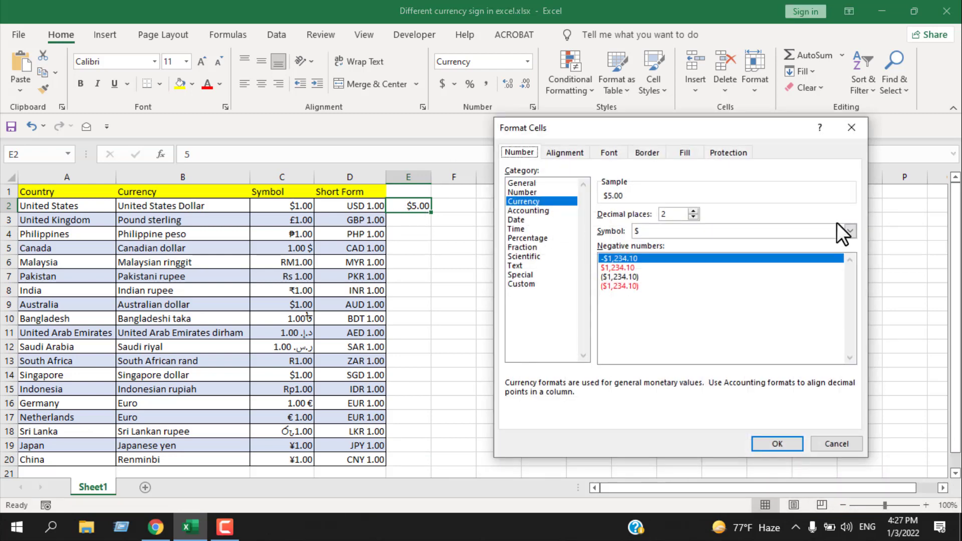
pyautogui.click(850, 231)
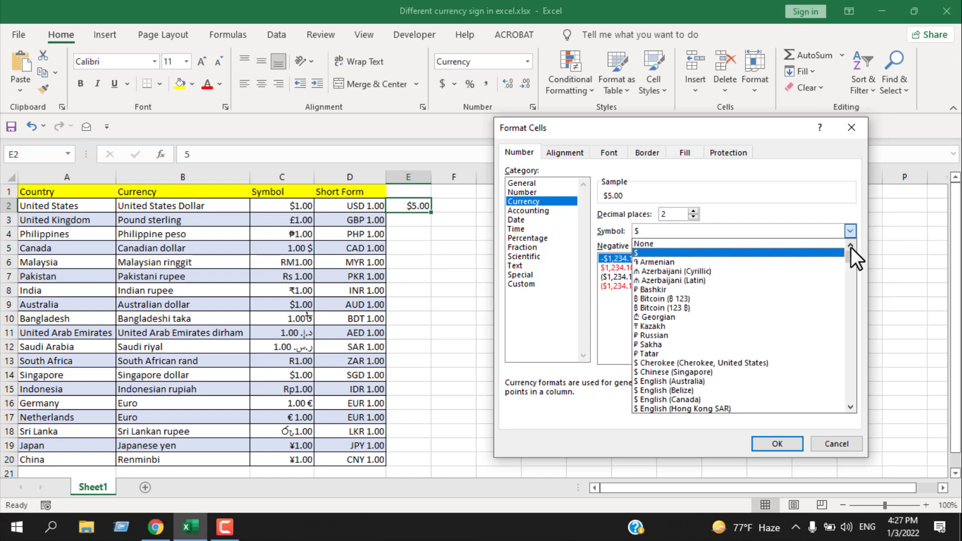
pyautogui.moveTo(850, 251); pyautogui.dragTo(849, 386)
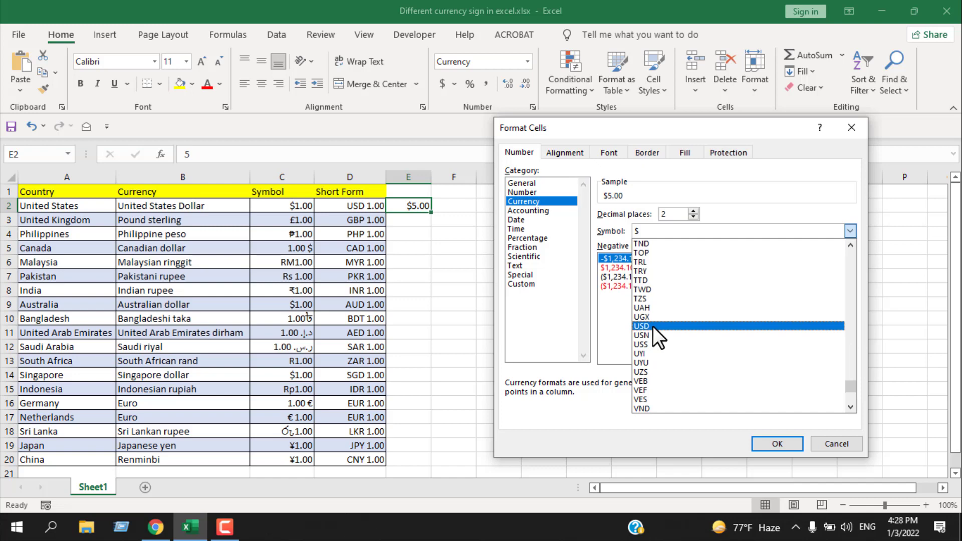
pyautogui.click(652, 326)
pyautogui.click(779, 443)
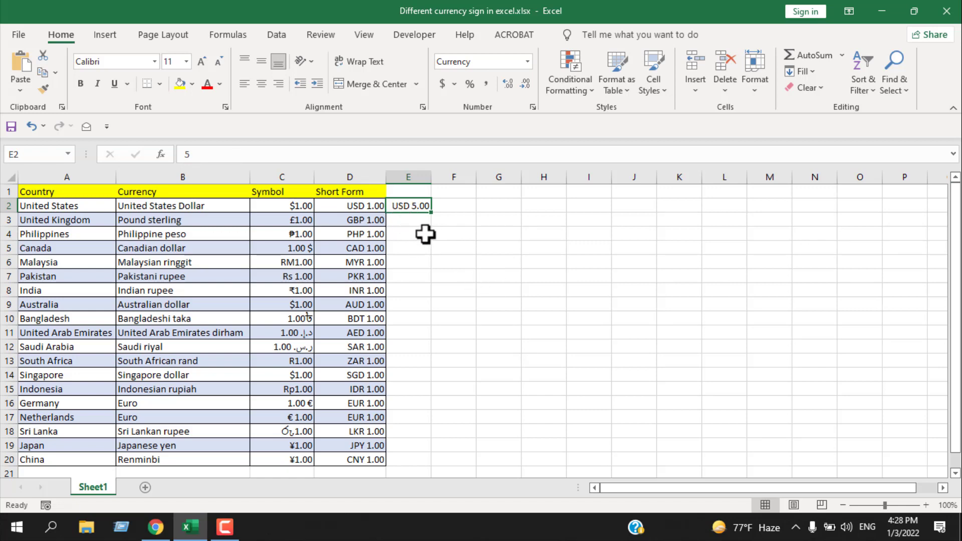
pyautogui.click(404, 220)
# Format E3 as Currency with the English (United Kingdom) £ symbol and enter 6, showing £6.00
pyautogui.click(533, 106)
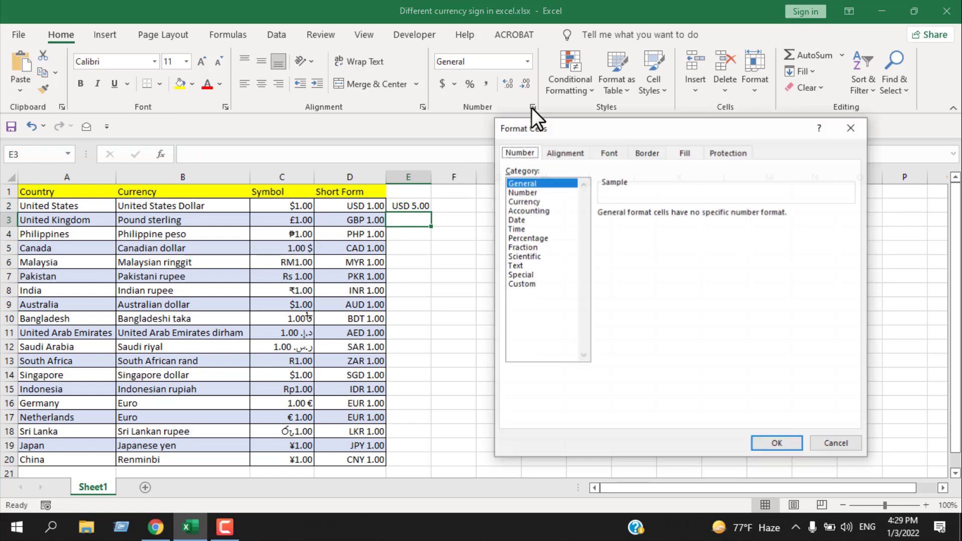
pyautogui.click(516, 201)
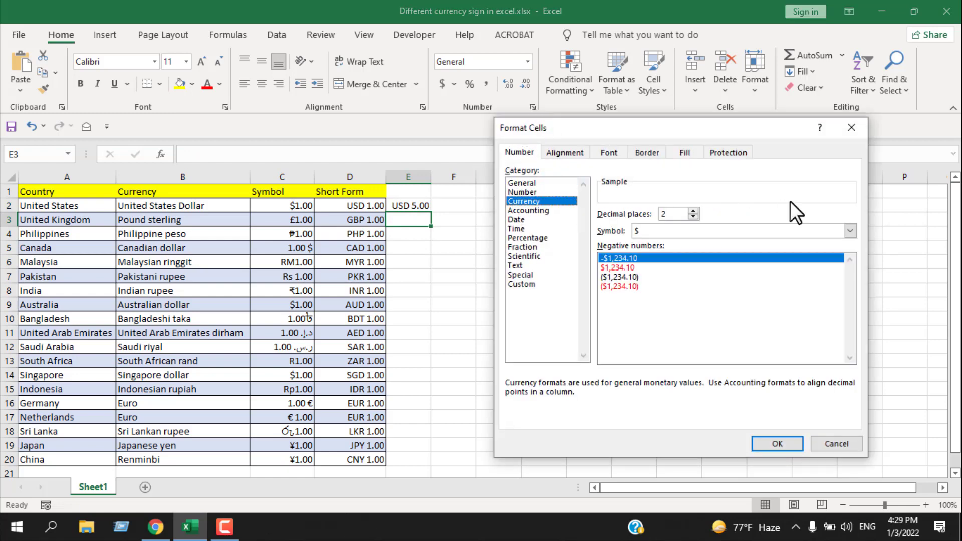
pyautogui.click(848, 230)
pyautogui.scroll(-5, 747, 311)
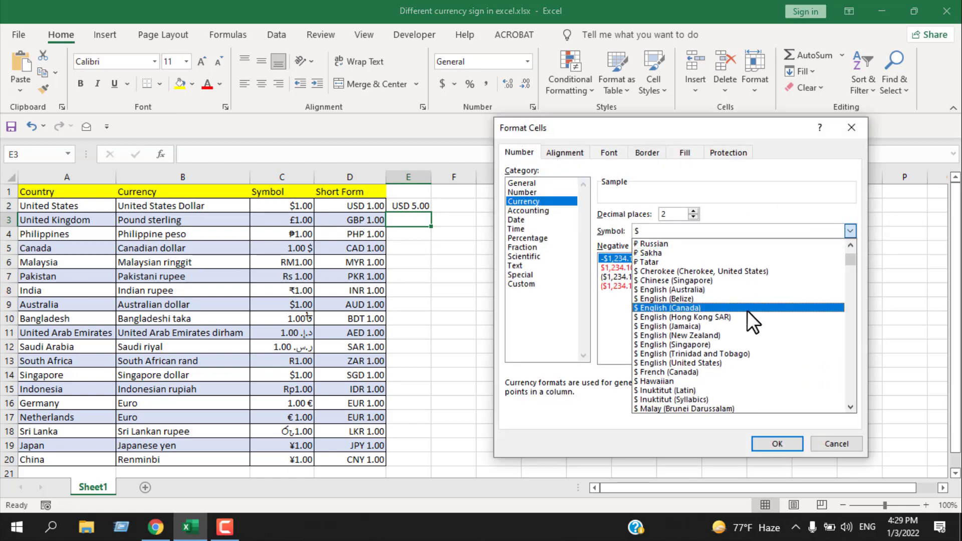
pyautogui.scroll(-10, 747, 311)
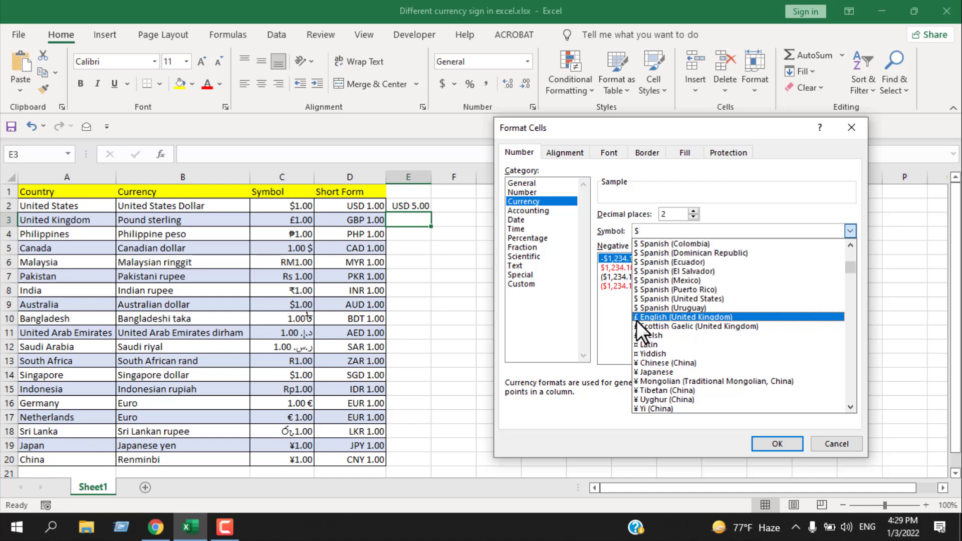
pyautogui.click(655, 317)
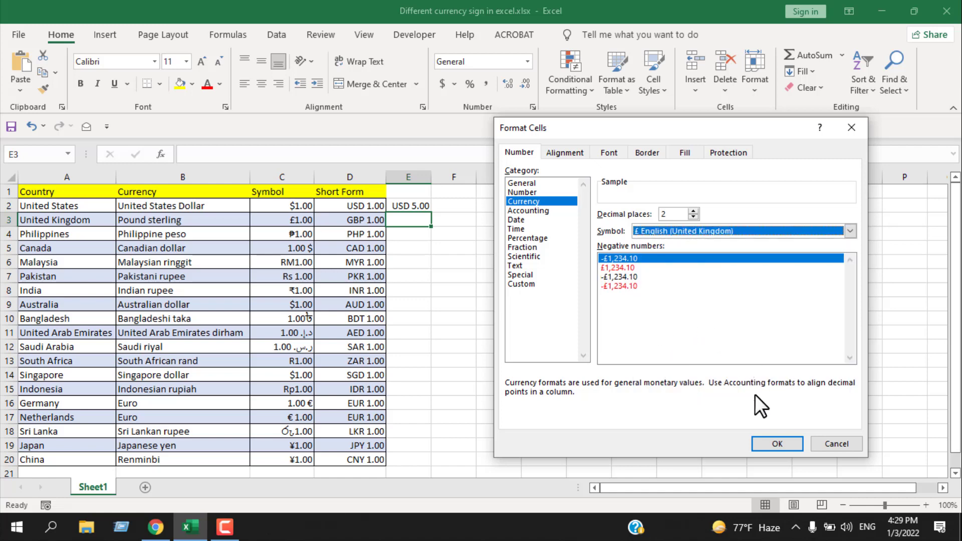
pyautogui.click(764, 444)
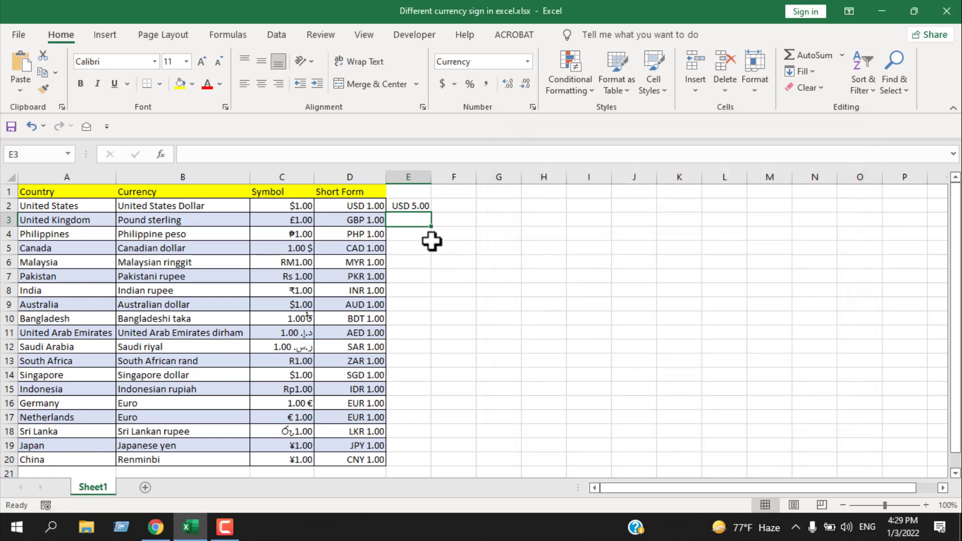
pyautogui.write('6')
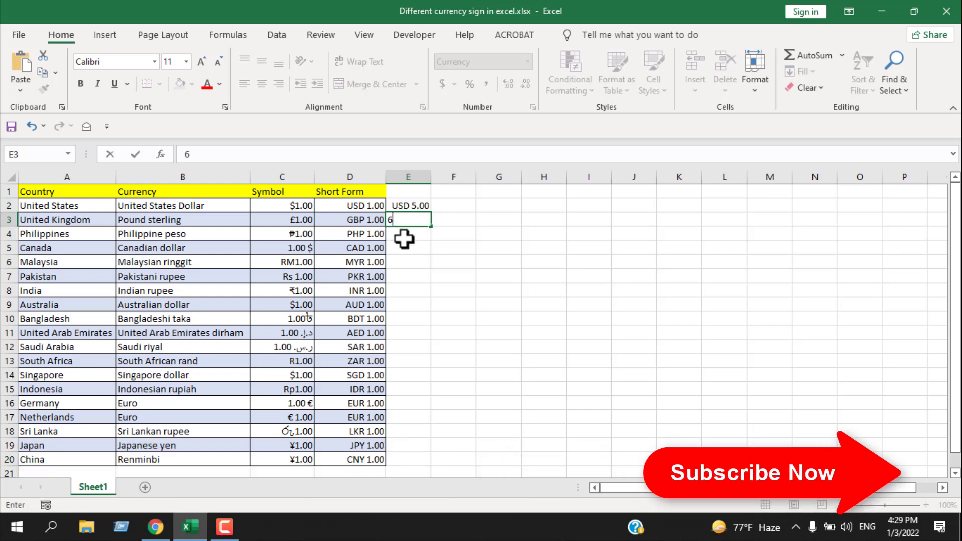
pyautogui.click(456, 249)
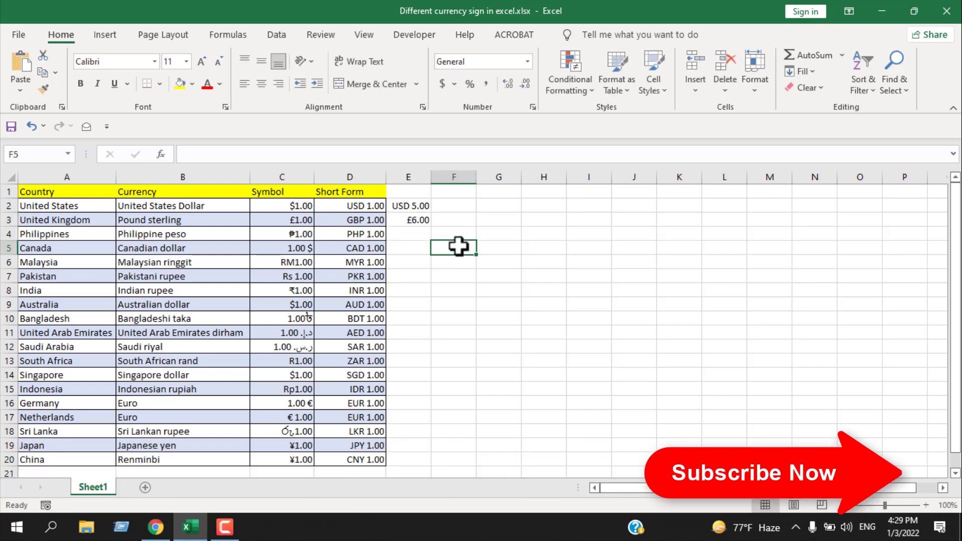
pyautogui.click(407, 221)
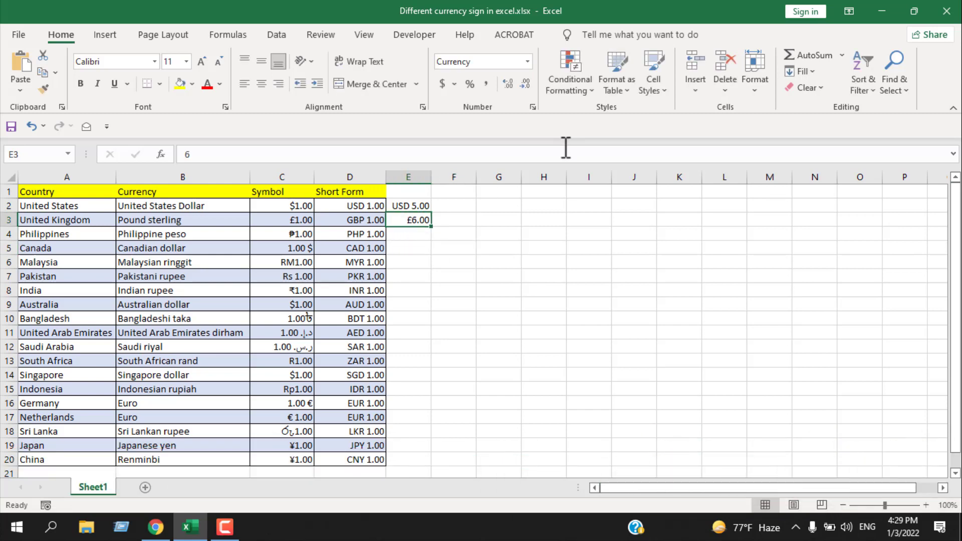
# Change E3's currency symbol to the GBP code so it reads GBP 6.00
pyautogui.click(532, 106)
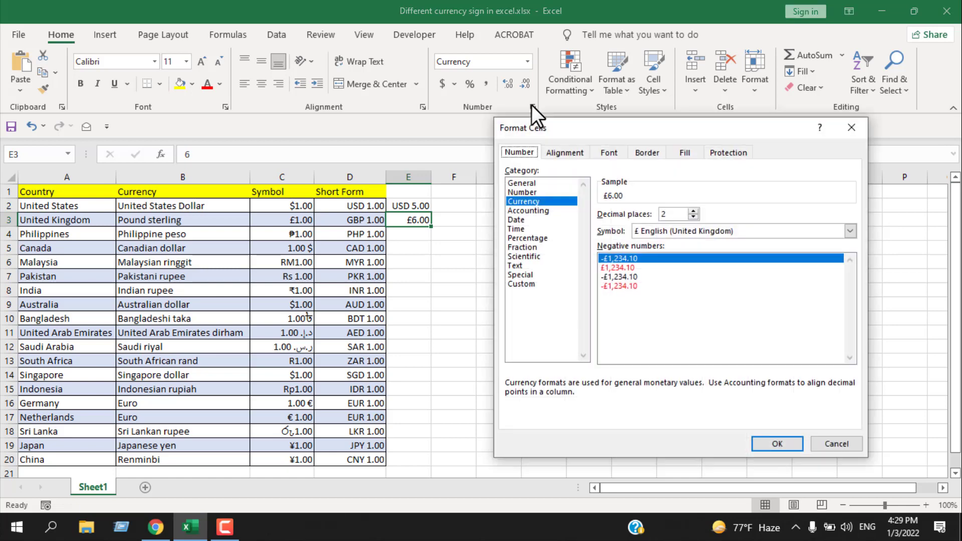
pyautogui.click(851, 231)
pyautogui.moveTo(851, 271); pyautogui.dragTo(853, 297)
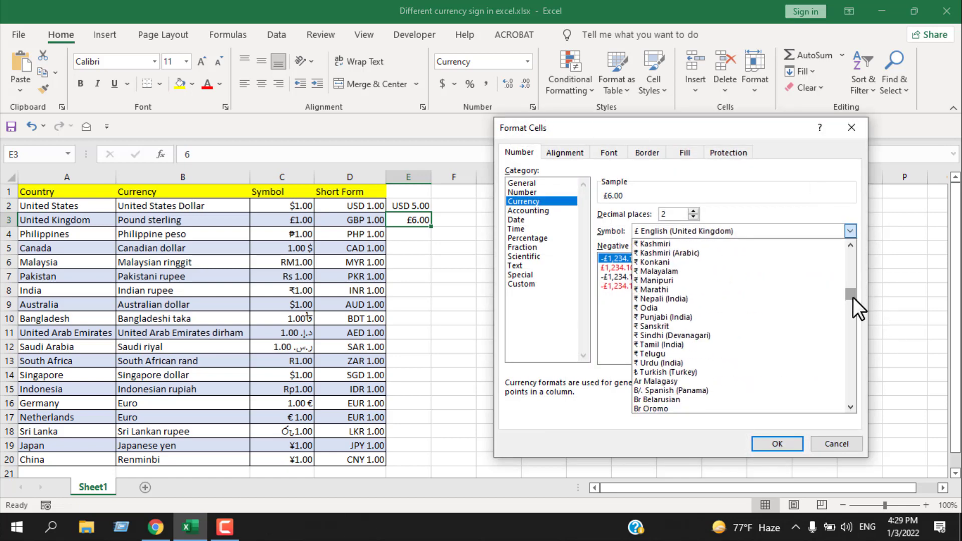
pyautogui.write('gbp')
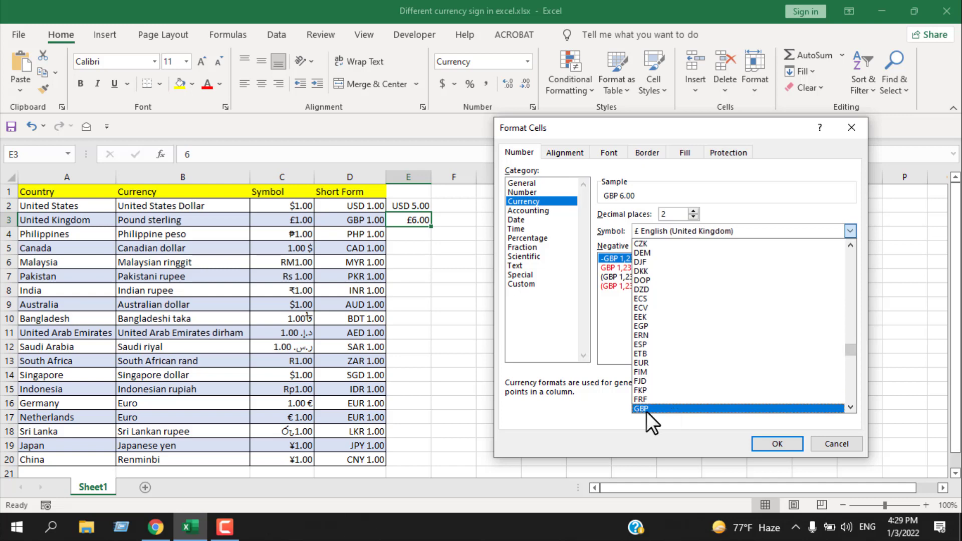
pyautogui.click(647, 409)
pyautogui.click(780, 443)
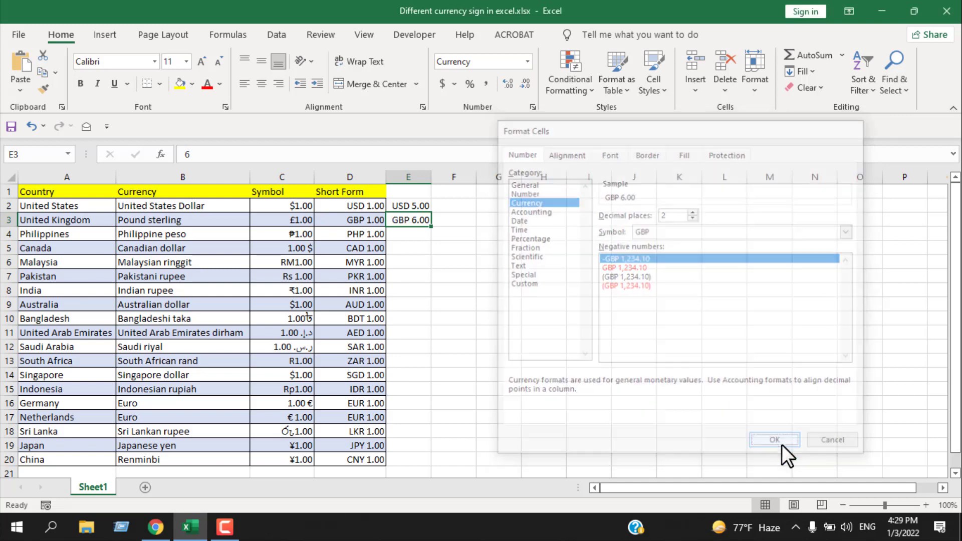
pyautogui.click(428, 238)
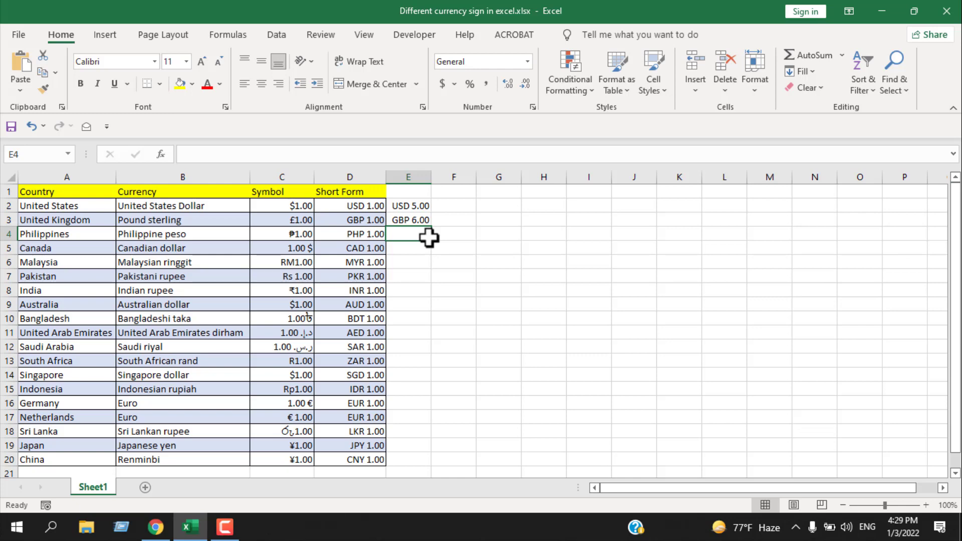
# Compare the formats of E2:E3 with the PHP value in D4
pyautogui.moveTo(419, 208); pyautogui.dragTo(411, 213)
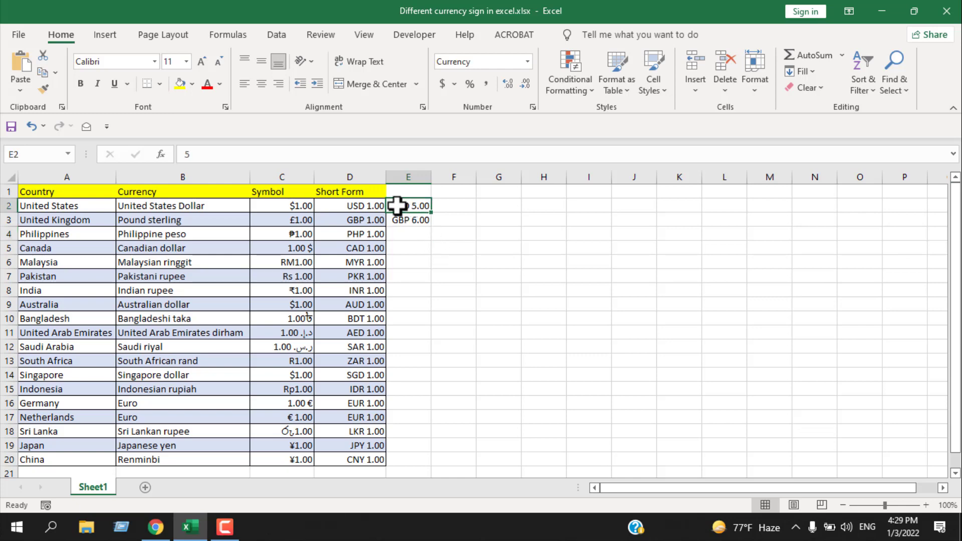
pyautogui.click(403, 208)
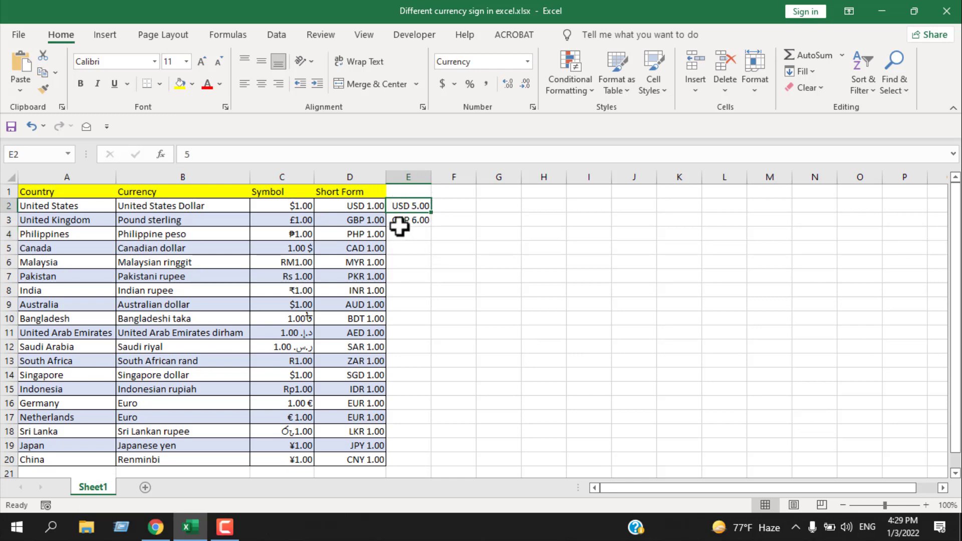
pyautogui.click(401, 224)
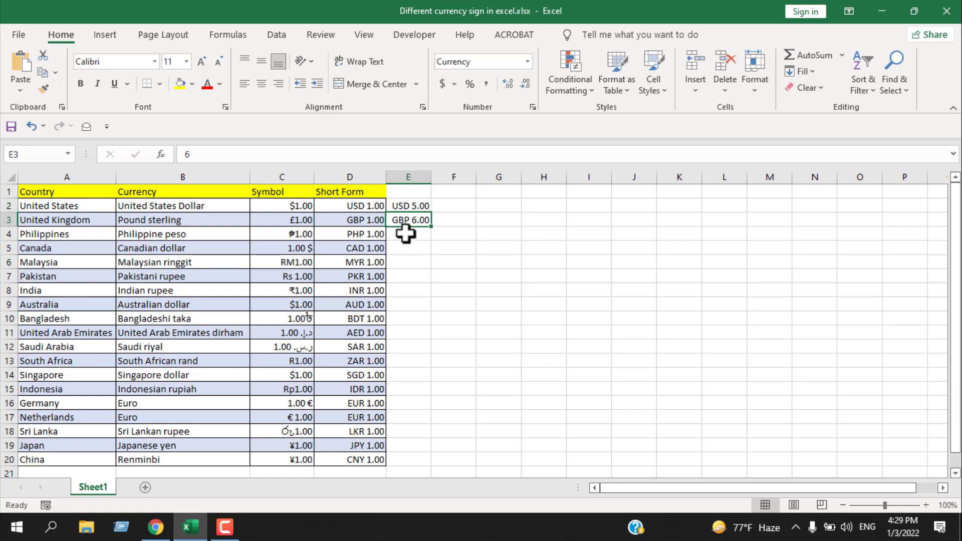
pyautogui.click(349, 238)
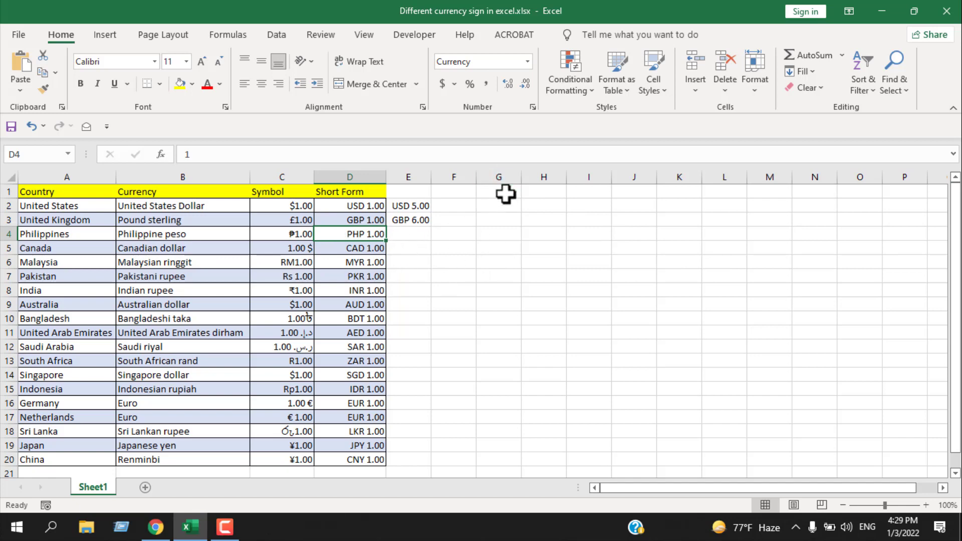
# Format all of column G as dollar Currency
pyautogui.click(503, 175)
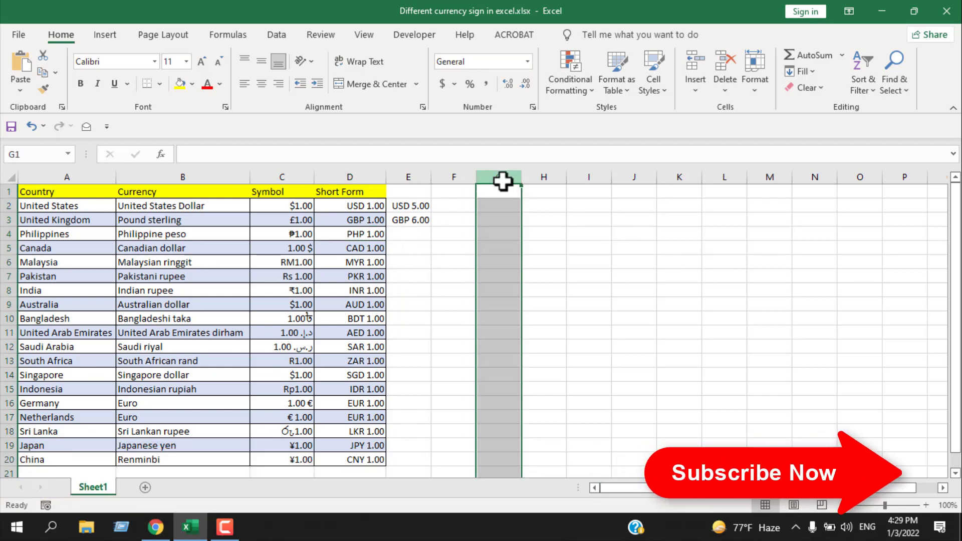
pyautogui.click(527, 61)
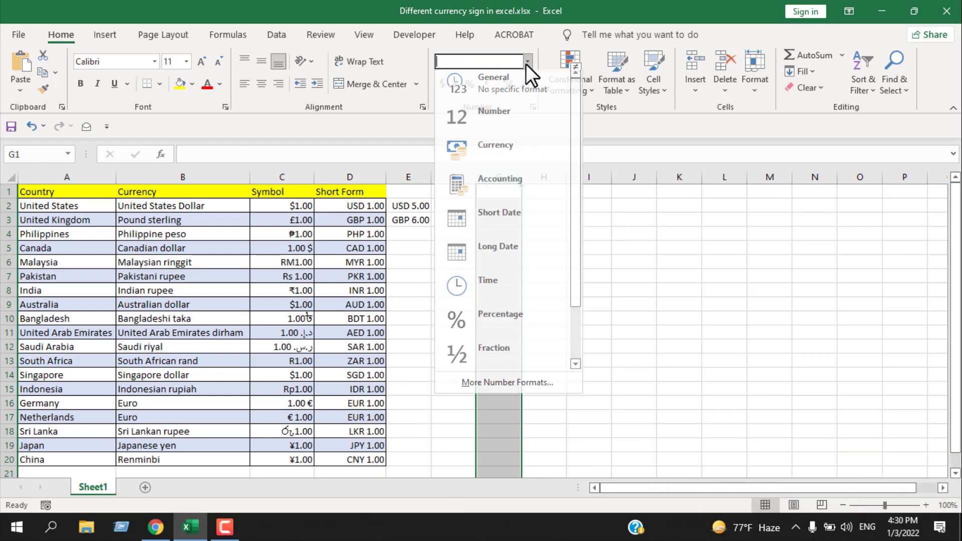
pyautogui.click(494, 159)
pyautogui.hotkey('ctrl', '1')
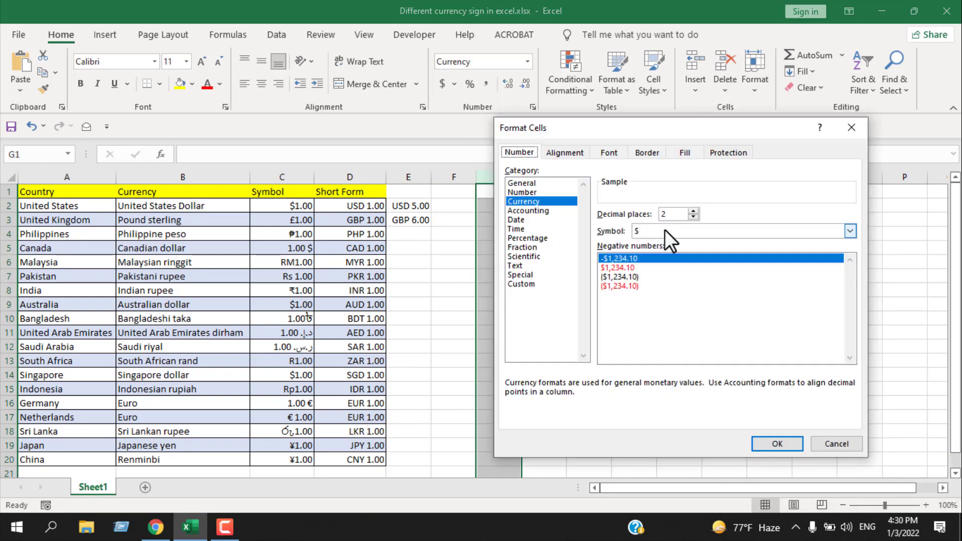
pyautogui.click(771, 443)
# Enter 5445, 4545, 4545, 4,545, 4545, 45 and 656 into cells G2 through G8
pyautogui.click(496, 208)
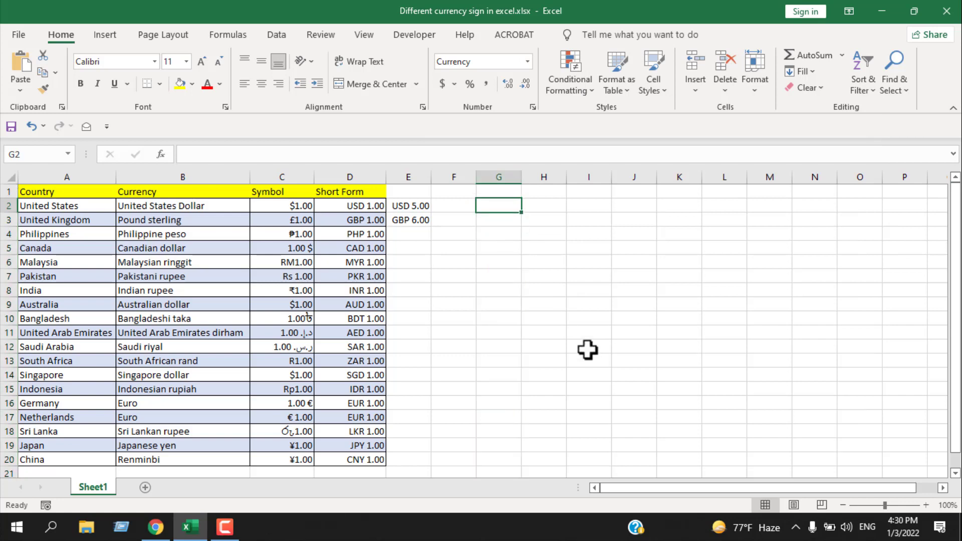
pyautogui.write('5445')
pyautogui.press('Return')
pyautogui.write('4545')
pyautogui.press('Return')
pyautogui.write('4545')
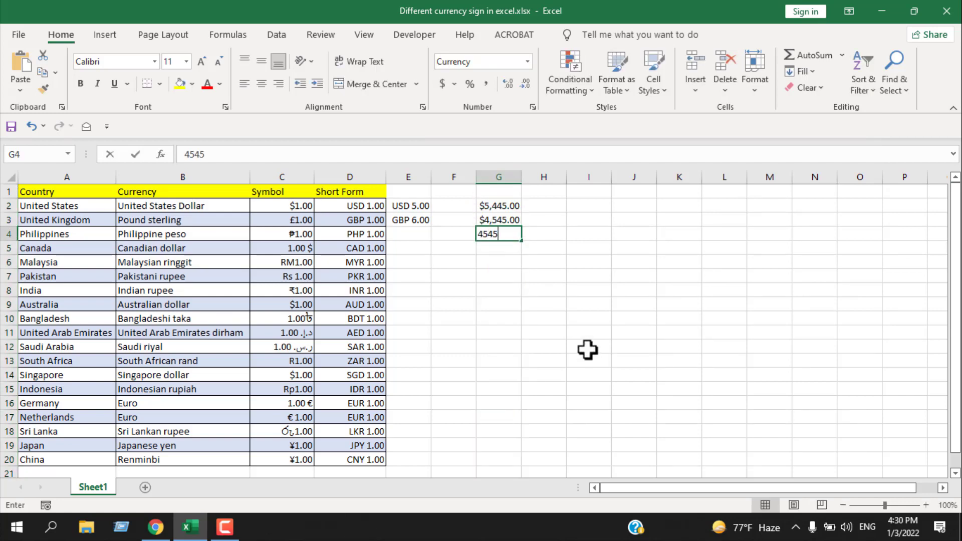
pyautogui.press('Return')
pyautogui.write('4,545')
pyautogui.press('Return')
pyautogui.write('4545')
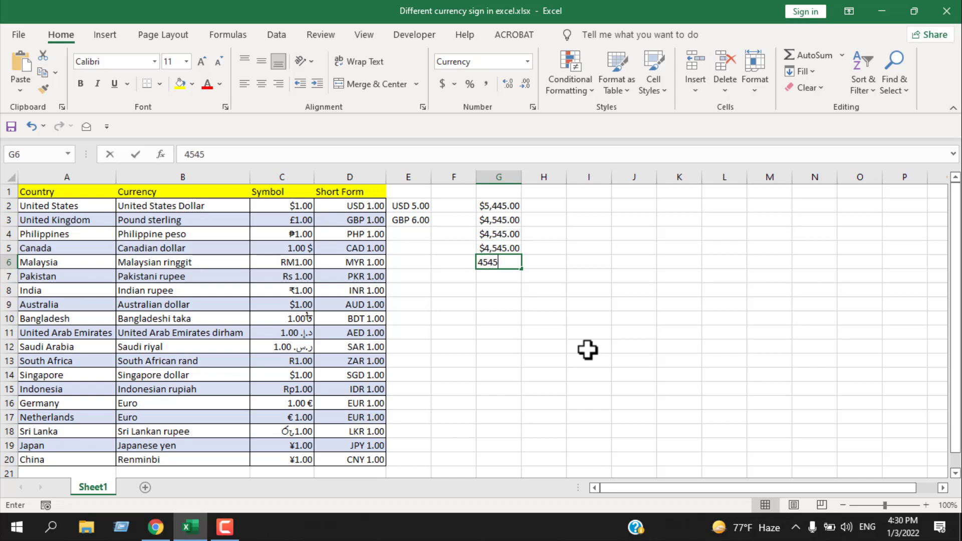
pyautogui.press('Return')
pyautogui.write('45')
pyautogui.press('Return')
pyautogui.write('656')
pyautogui.press('Return')
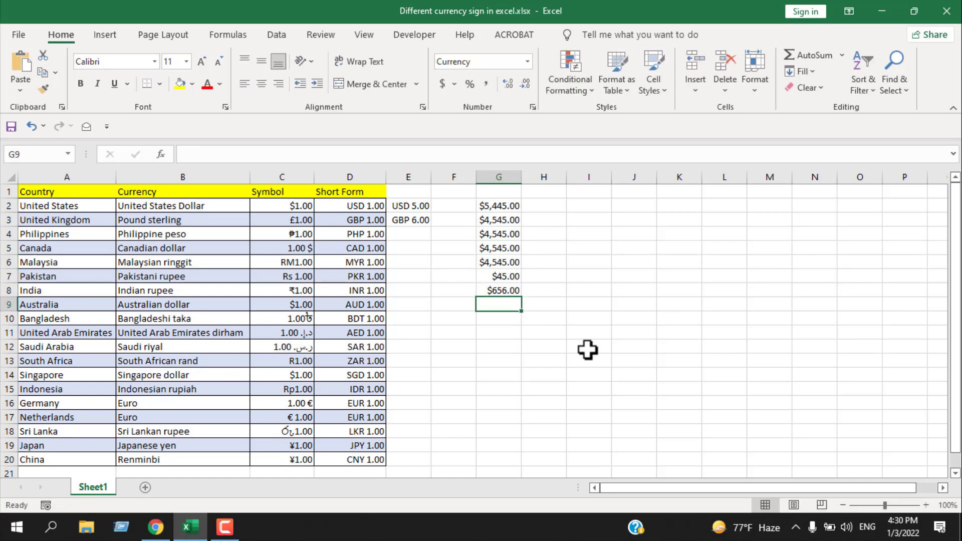
pyautogui.click(554, 215)
pyautogui.click(542, 175)
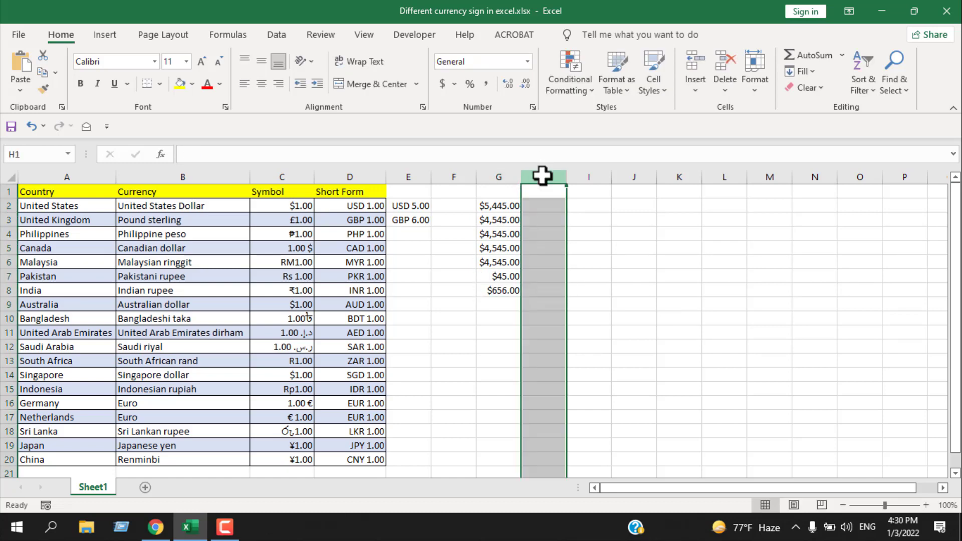
# Format column H as Currency with the € Irish euro symbol
pyautogui.click(532, 107)
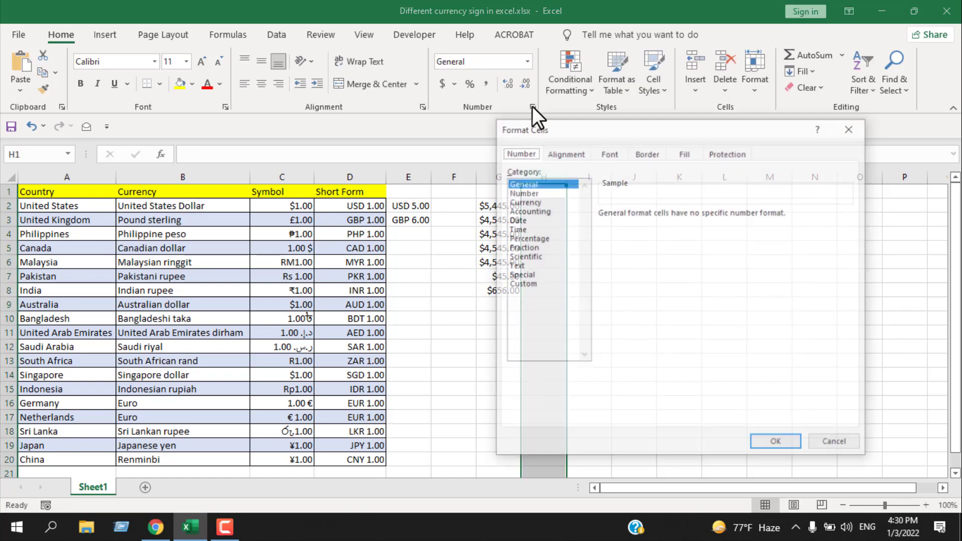
pyautogui.click(523, 201)
pyautogui.click(850, 231)
pyautogui.click(703, 393)
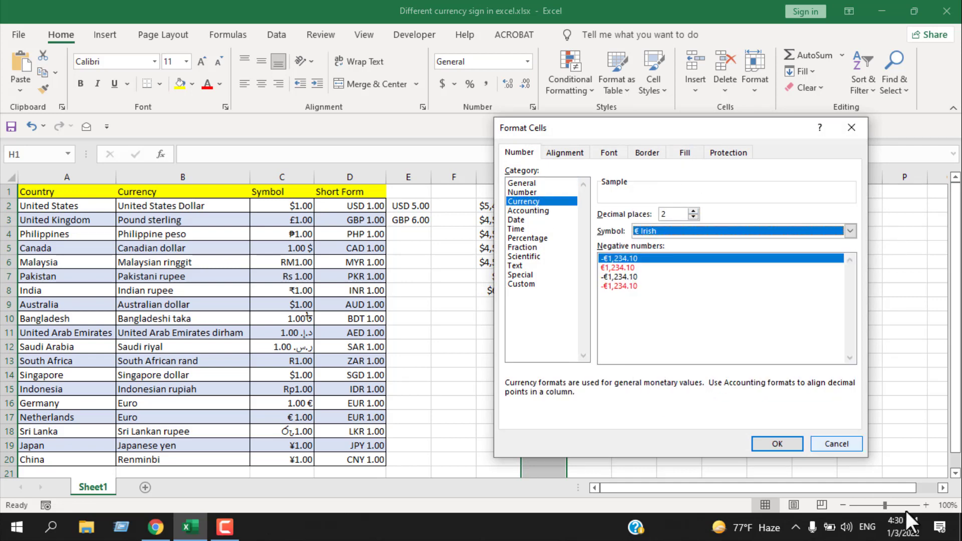
pyautogui.click(779, 444)
# Enter 545 in H2 and 4545 in H4, H7 and H3
pyautogui.press('Down')
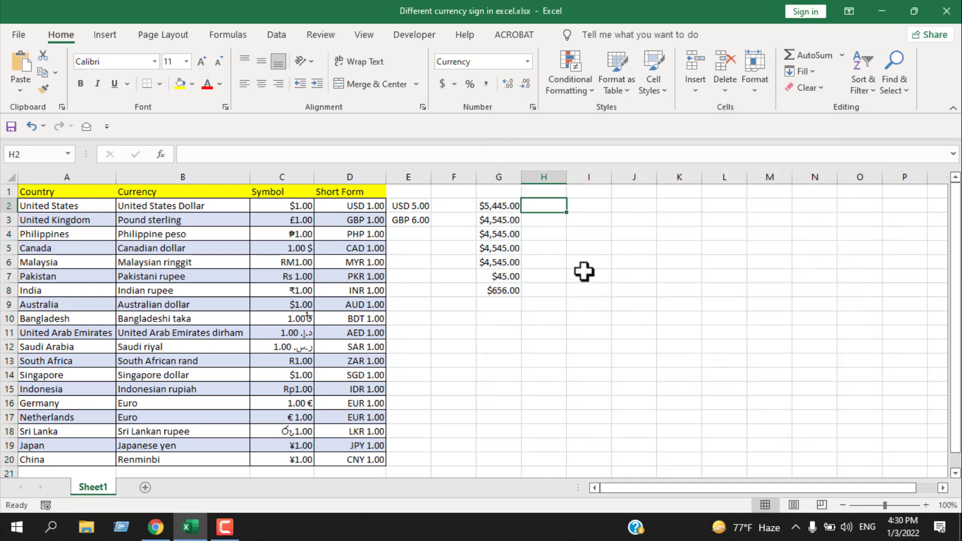
pyautogui.write('545')
pyautogui.click(547, 240)
pyautogui.write('4545')
pyautogui.click(550, 275)
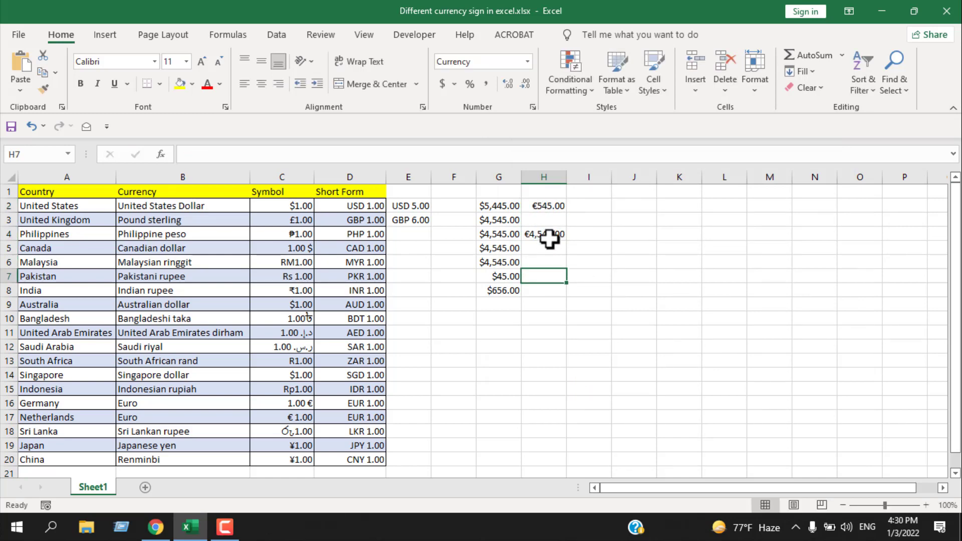
pyautogui.write('4545')
pyautogui.click(550, 221)
pyautogui.write('4545')
pyautogui.click(555, 261)
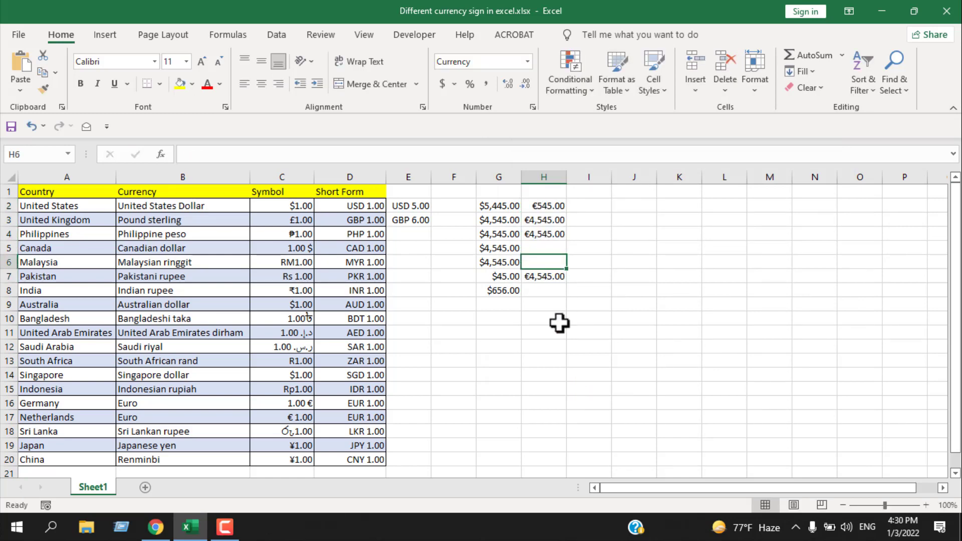
# Add 5445 in H10, 545 in H13, 45 in H17, plus 54 and 454 lower in column H
pyautogui.click(557, 320)
pyautogui.write('5445')
pyautogui.click(556, 357)
pyautogui.write('545')
pyautogui.click(554, 417)
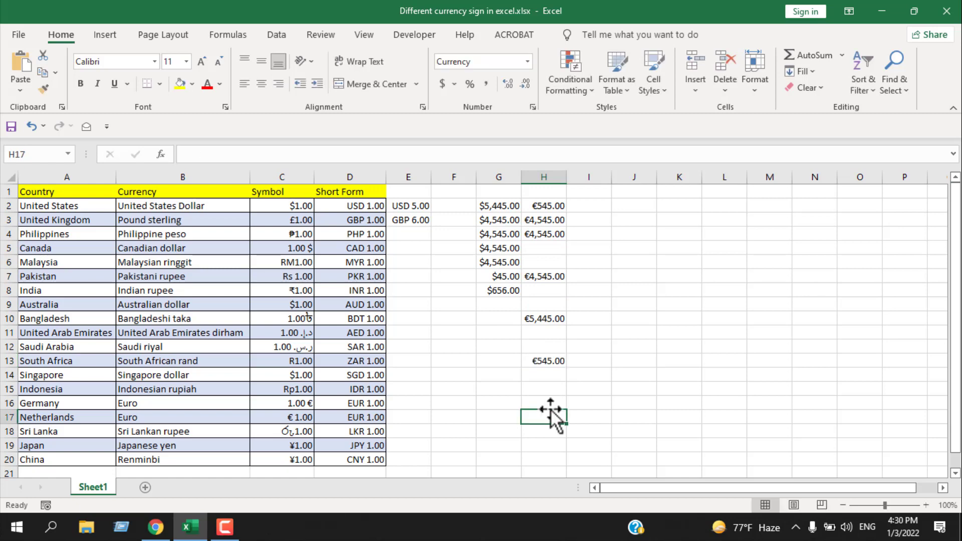
pyautogui.write('45')
pyautogui.click(543, 346)
pyautogui.write('54')
pyautogui.click(549, 315)
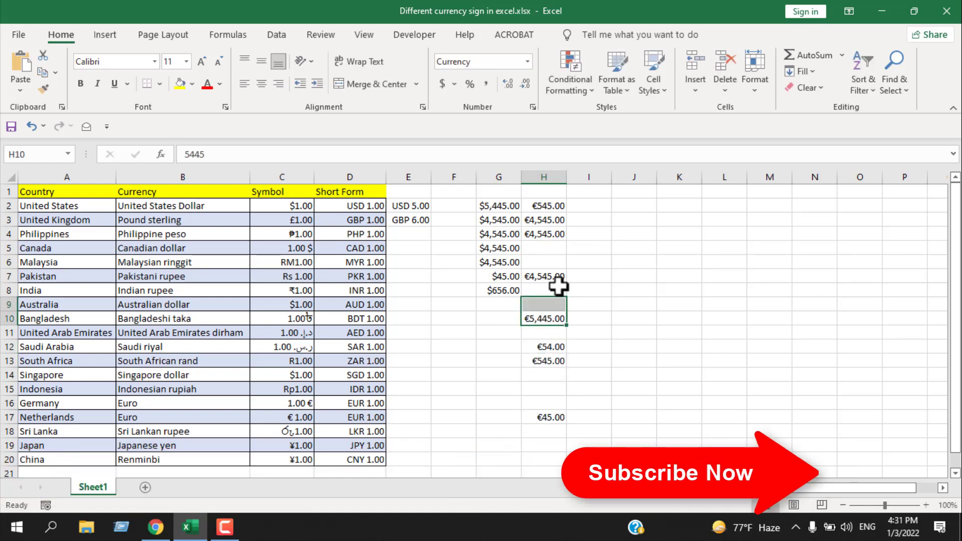
pyautogui.click(554, 289)
pyautogui.write('454')
pyautogui.click(588, 332)
pyautogui.click(551, 177)
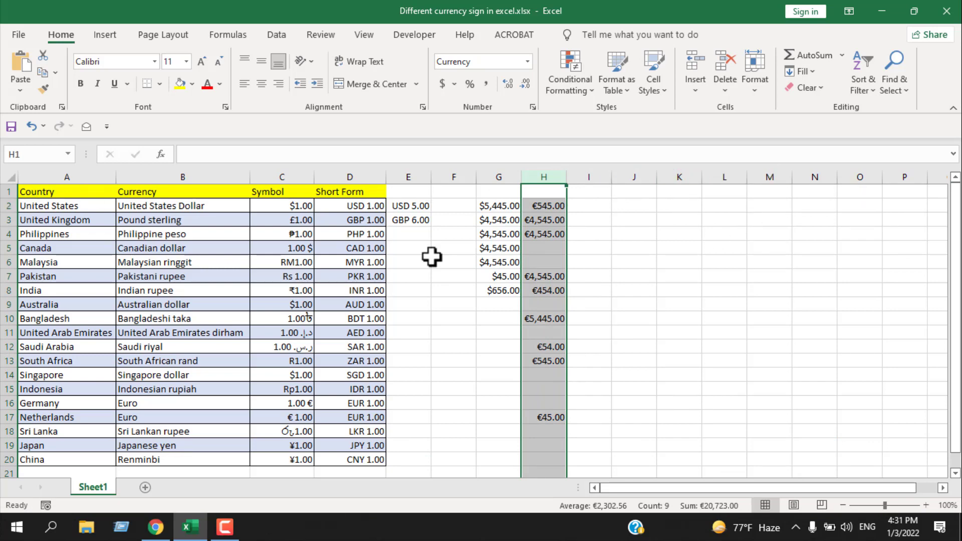
pyautogui.click(404, 233)
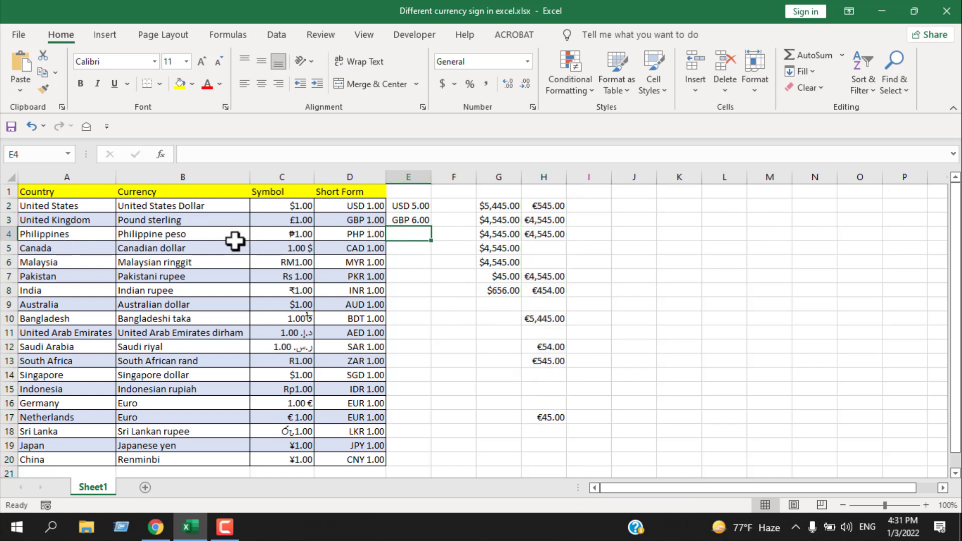
pyautogui.click(263, 234)
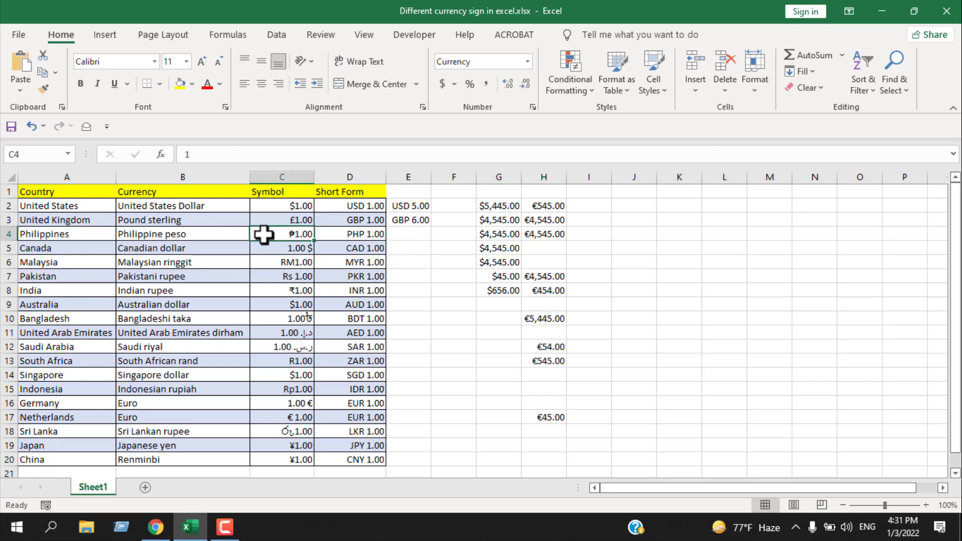
pyautogui.click(336, 236)
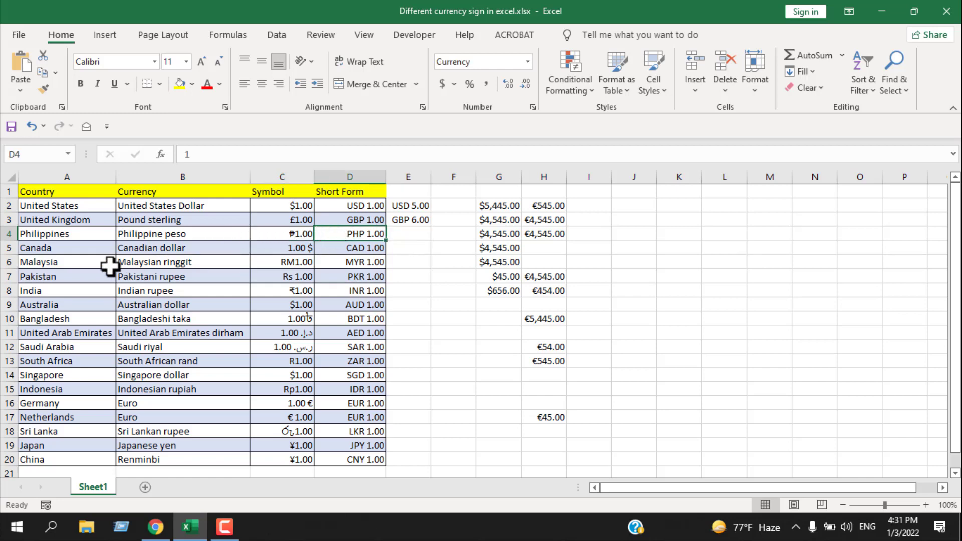
pyautogui.click(204, 276)
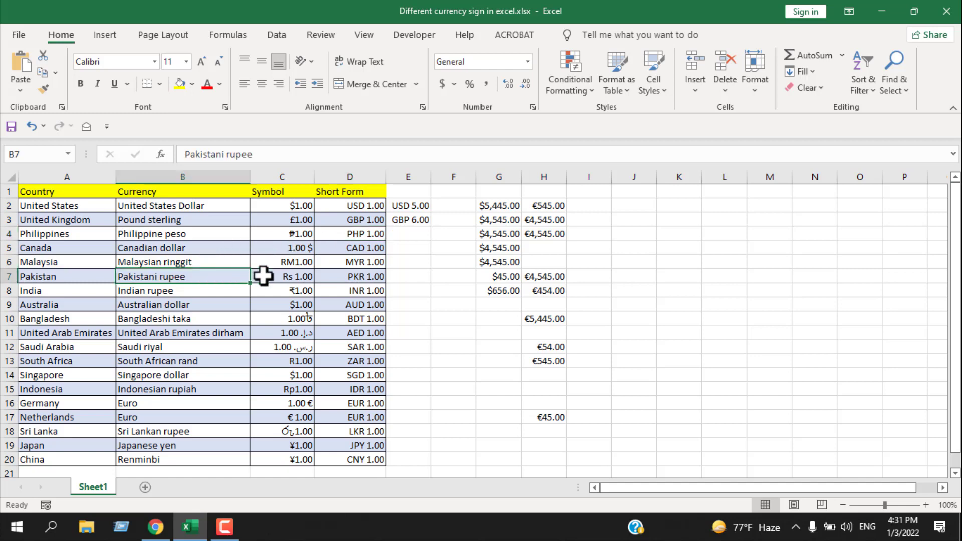
pyautogui.click(188, 293)
pyautogui.click(205, 321)
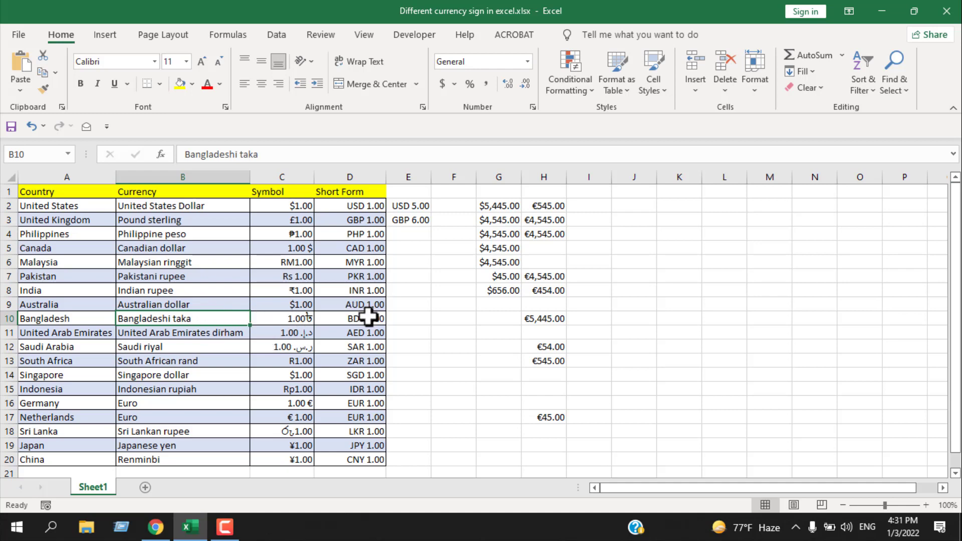
pyautogui.click(161, 337)
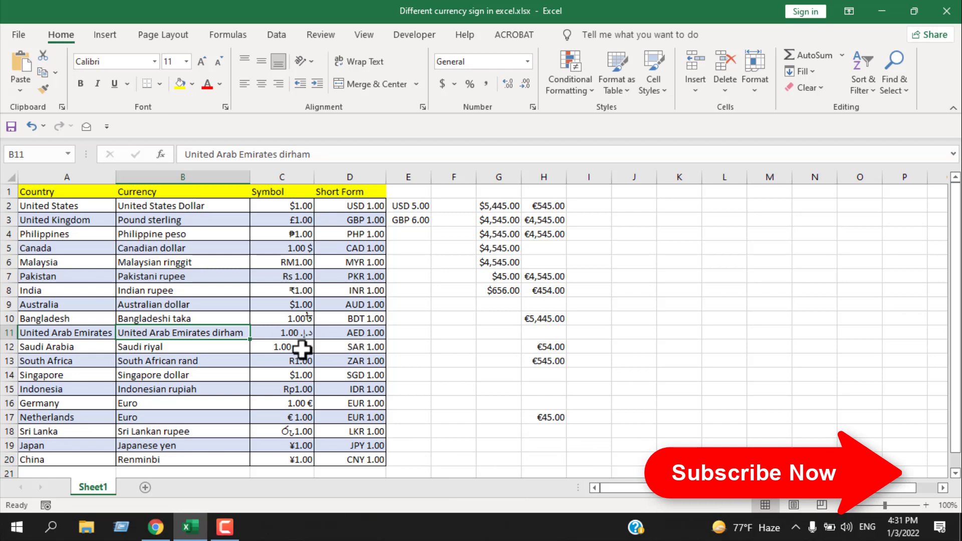
pyautogui.click(198, 361)
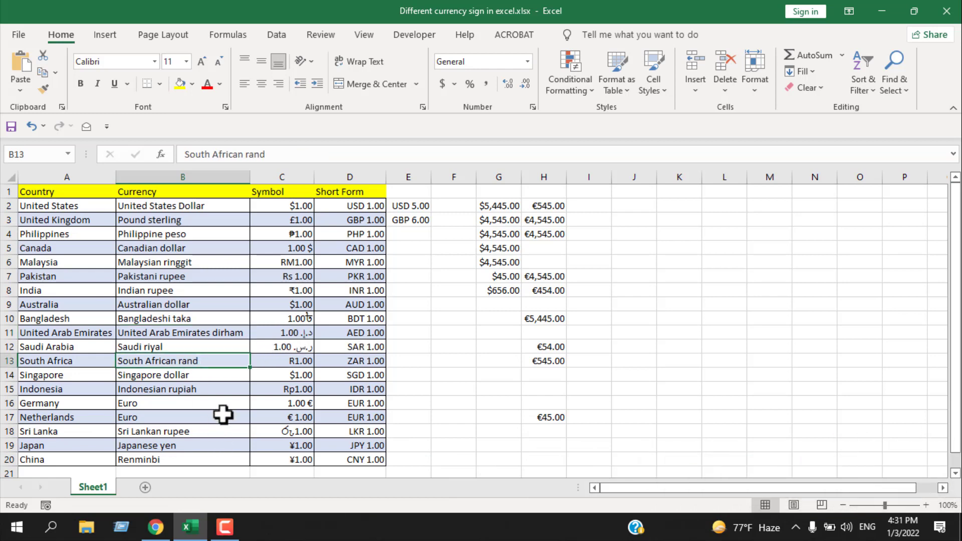
pyautogui.scroll(-2, 223, 415)
pyautogui.scroll(2, 151, 211)
pyautogui.scroll(-2, 172, 347)
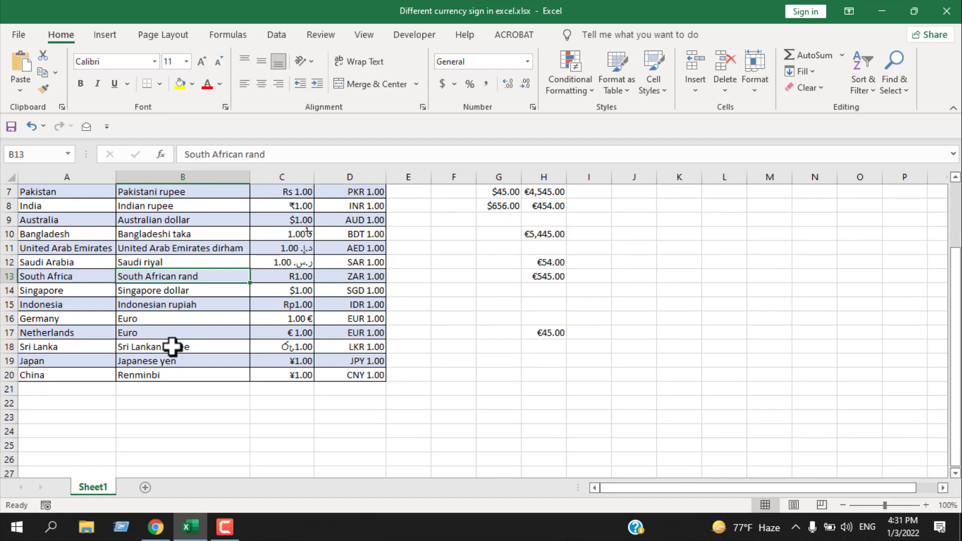
pyautogui.scroll(2, 359, 357)
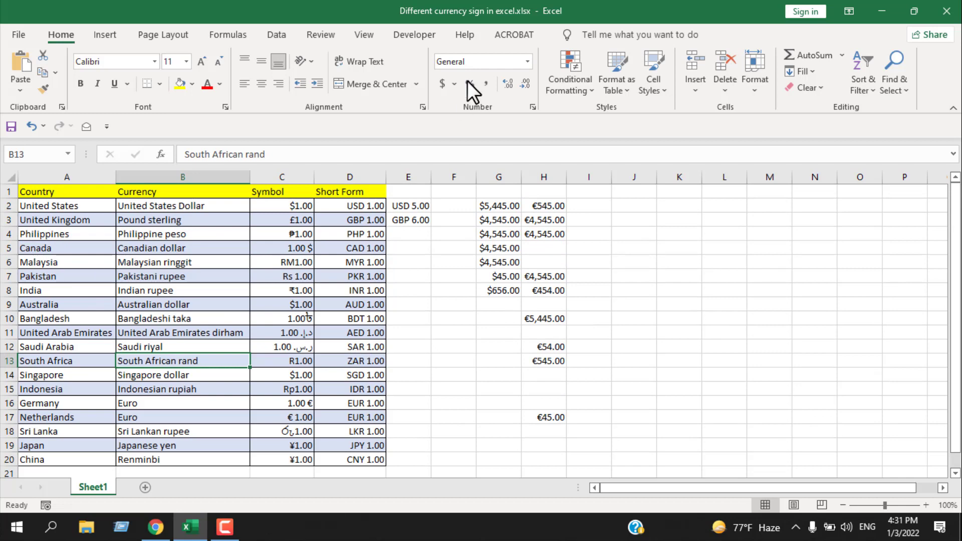
pyautogui.click(531, 107)
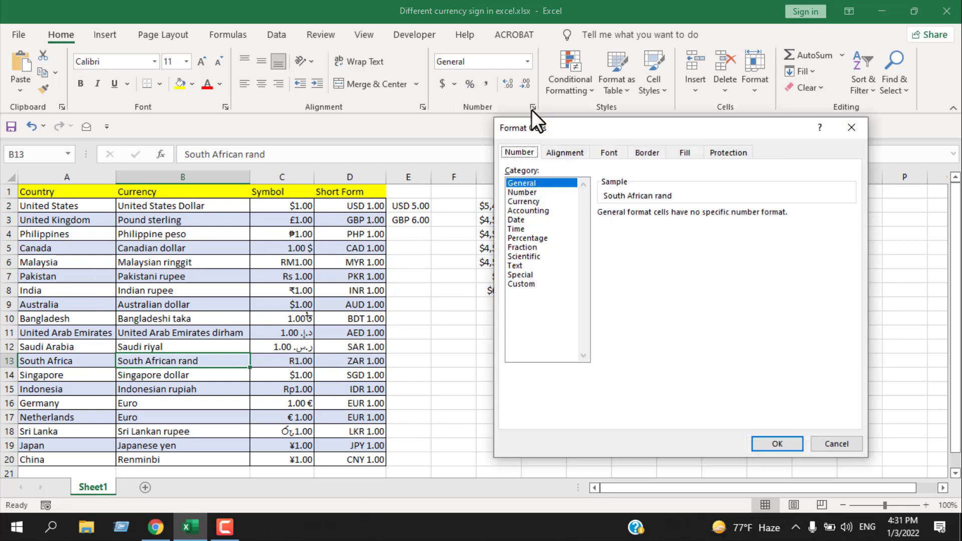
pyautogui.click(525, 203)
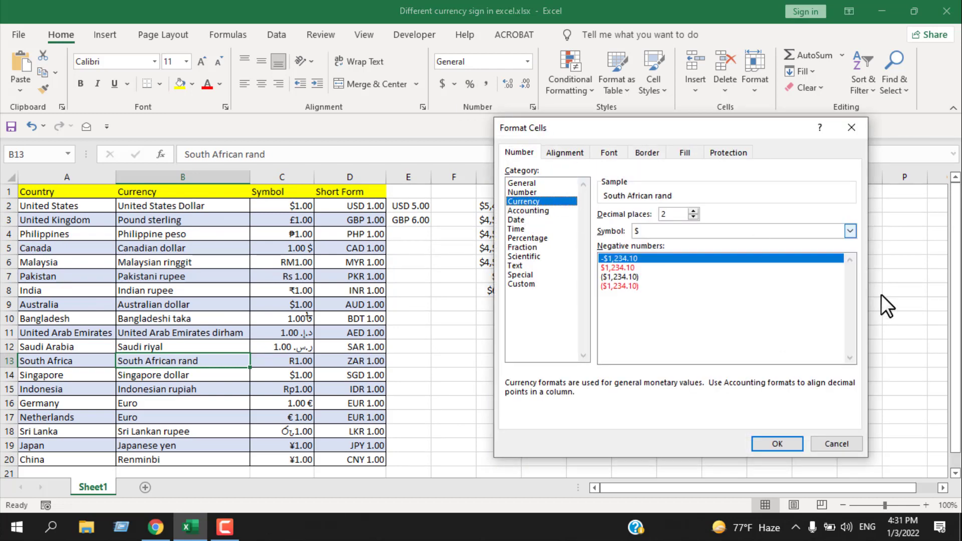
pyautogui.click(837, 442)
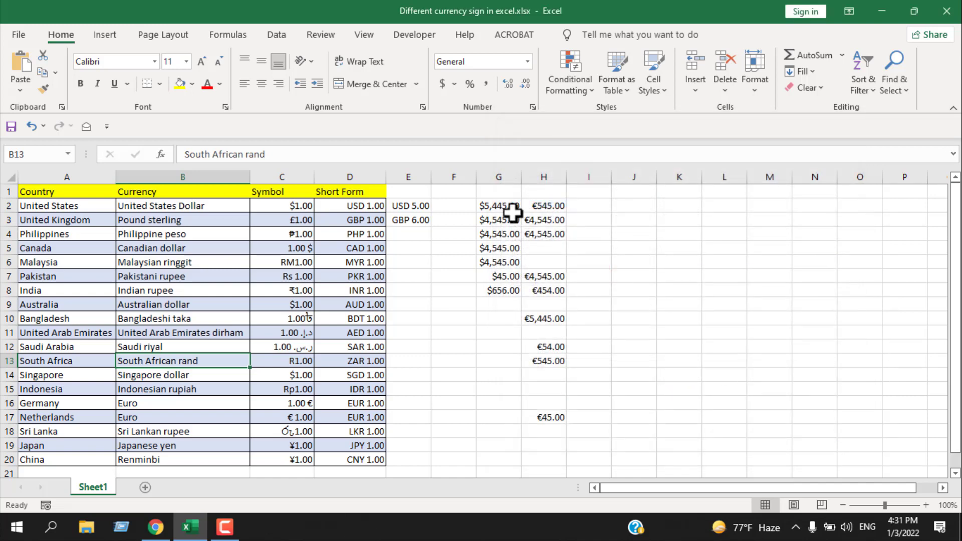
# Set columns E through I to General format through Format Cells, removing the currency symbols
pyautogui.moveTo(398, 172); pyautogui.dragTo(567, 179)
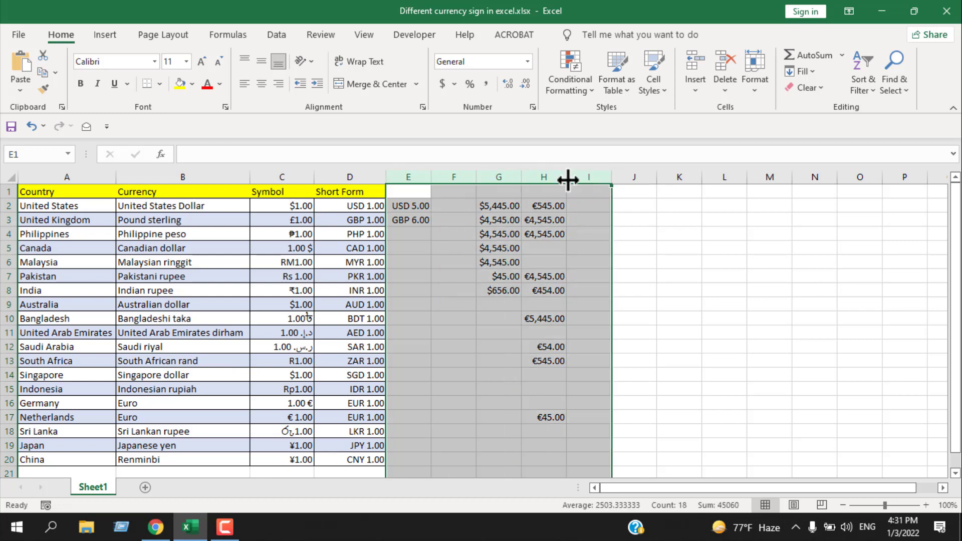
pyautogui.click(533, 107)
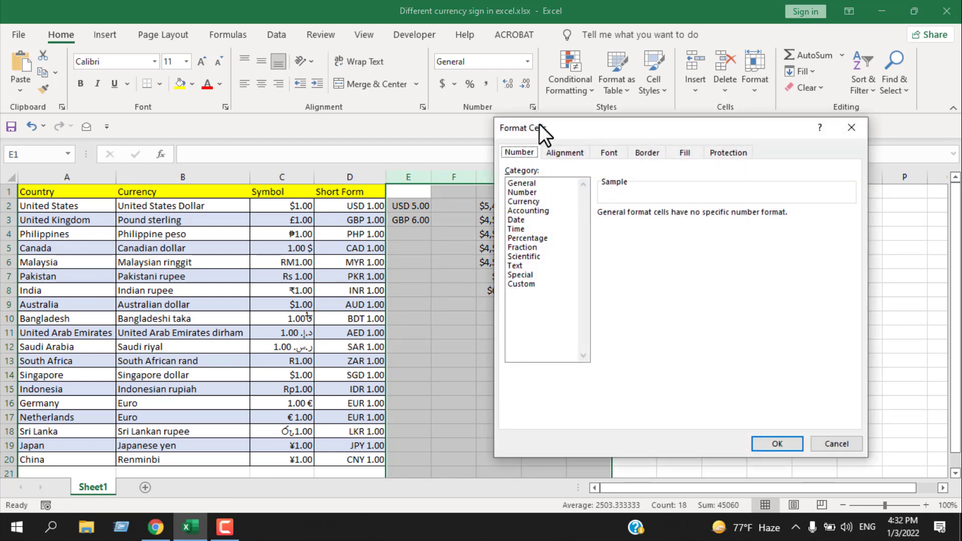
pyautogui.click(522, 184)
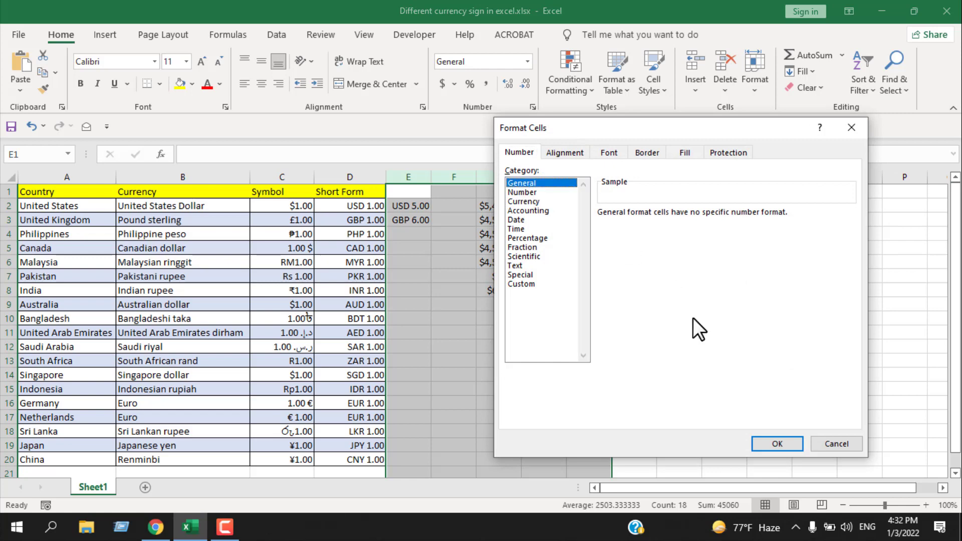
pyautogui.click(764, 444)
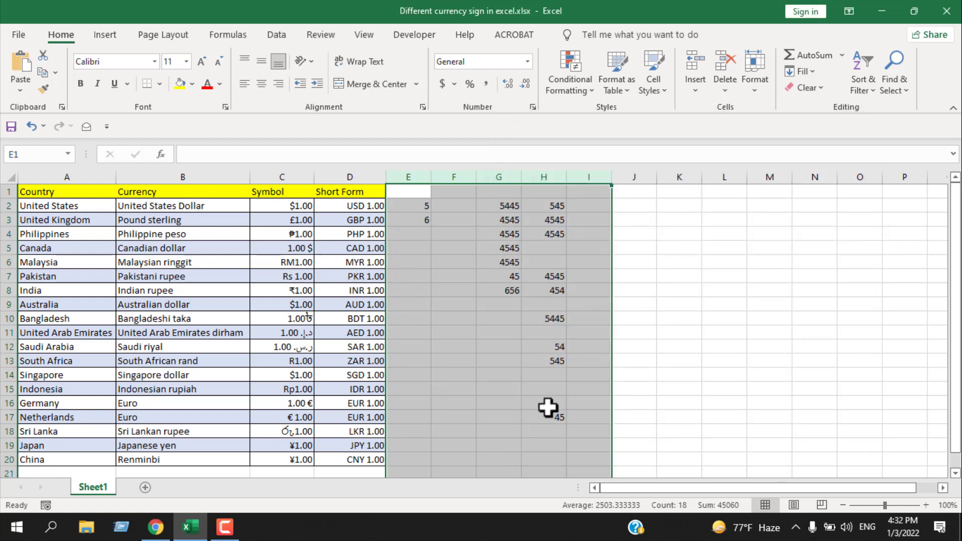
# Try Number format from the Number Format list, then return the columns to General
pyautogui.click(524, 55)
pyautogui.press('BackSpace')
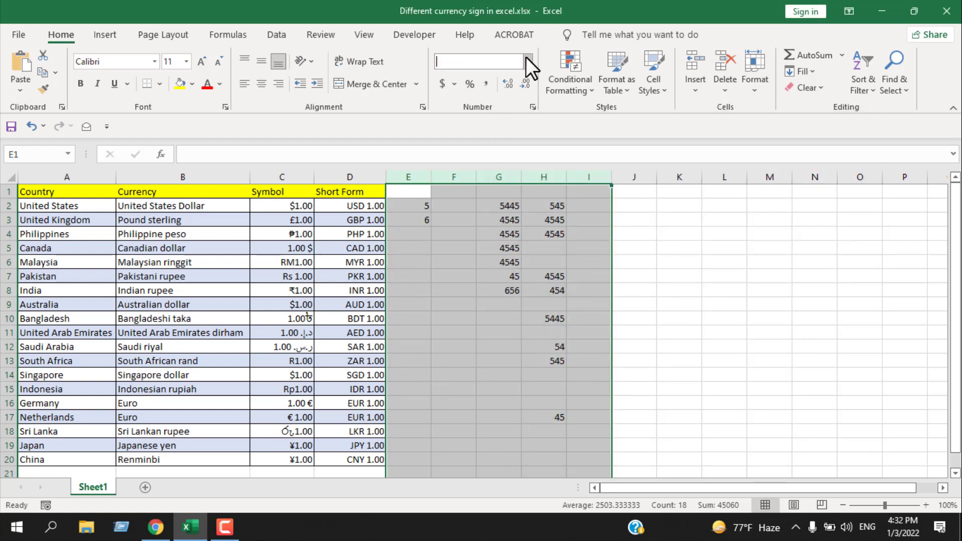
pyautogui.click(527, 62)
pyautogui.click(497, 116)
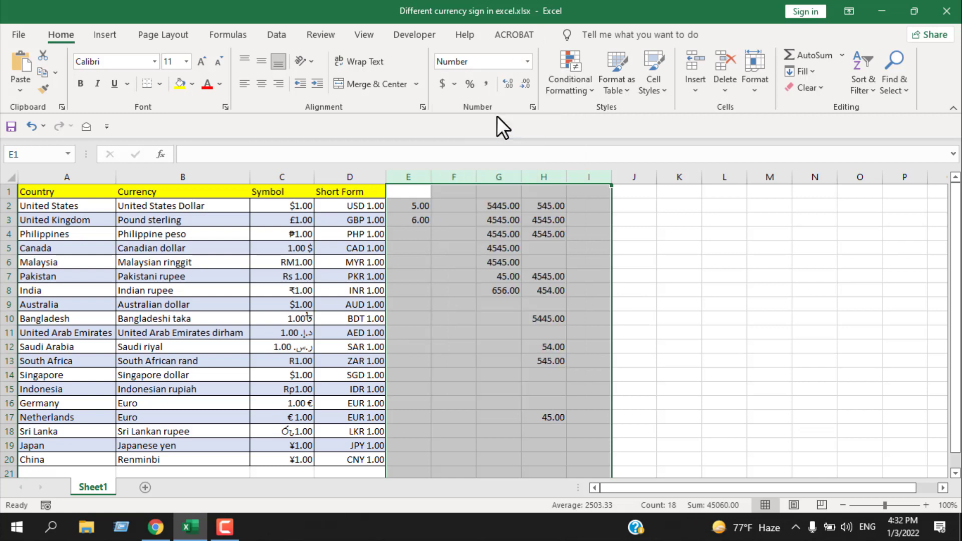
pyautogui.click(528, 61)
pyautogui.click(512, 95)
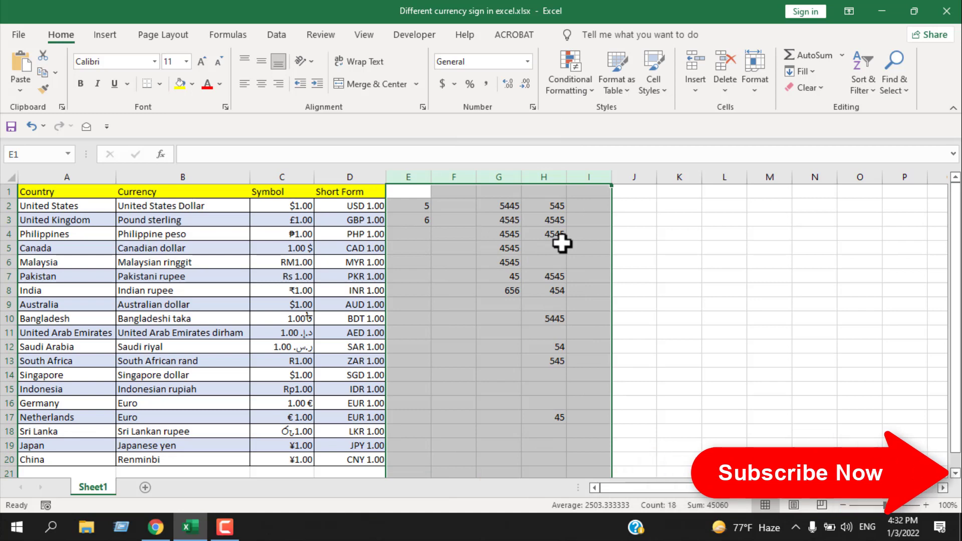
pyautogui.click(649, 304)
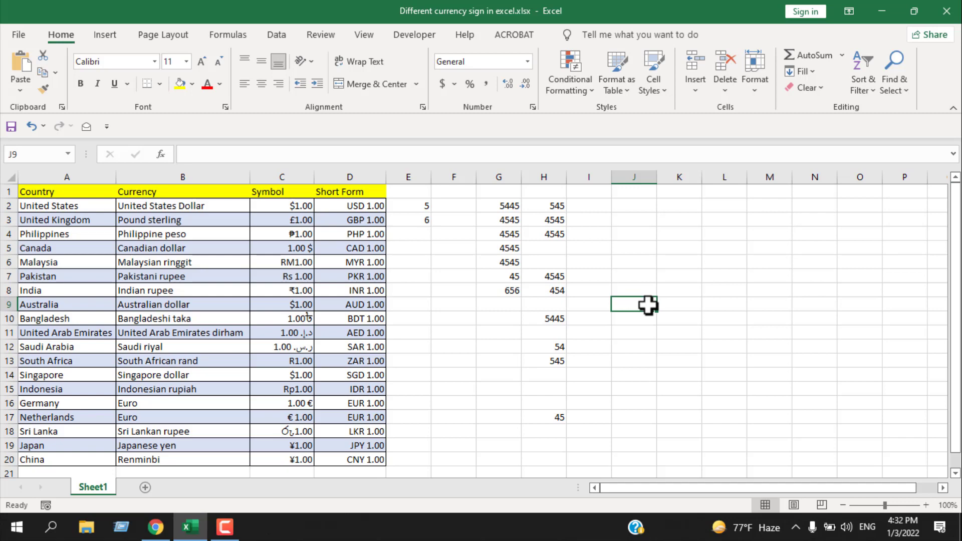
pyautogui.click(415, 206)
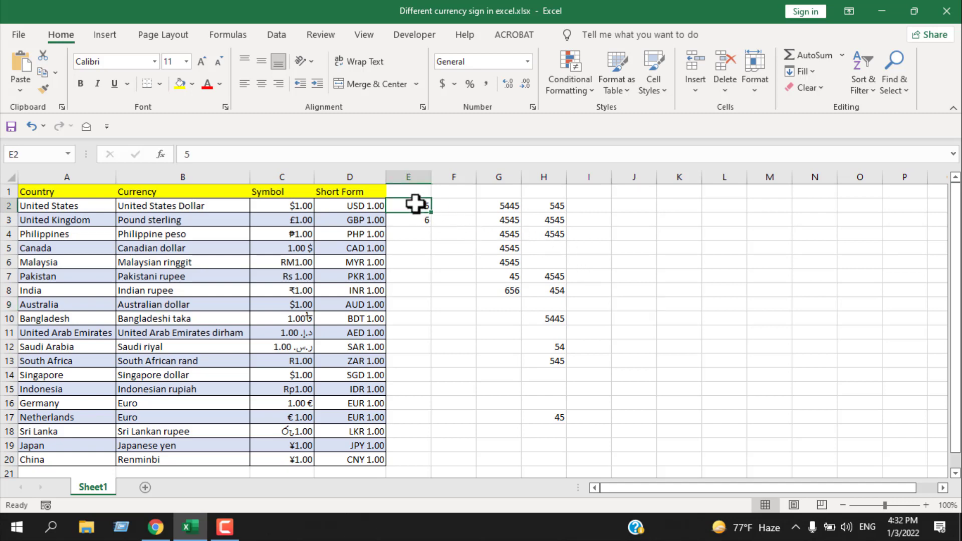
# Give E2 dollar Accounting format so it shows $ 5.00, and enter 6 in E3
pyautogui.click(440, 83)
pyautogui.click(414, 220)
pyautogui.write('6')
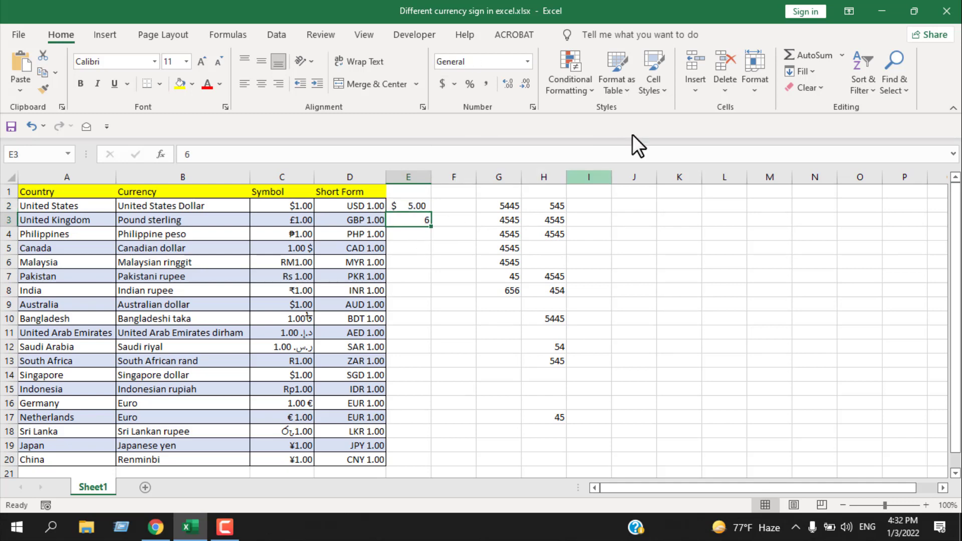
# Apply dollar Accounting format to E3 via Format Cells so it reads $ 6.00
pyautogui.click(532, 107)
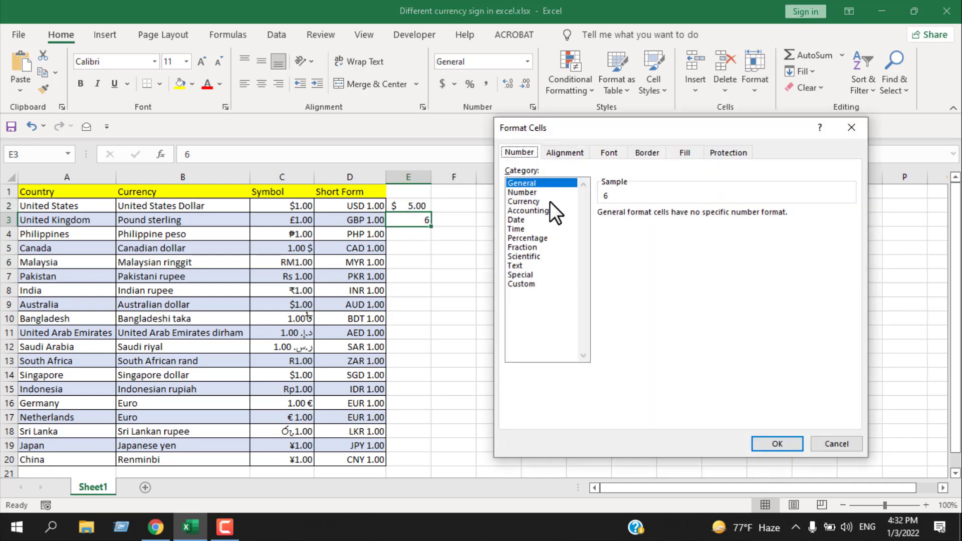
pyautogui.click(524, 201)
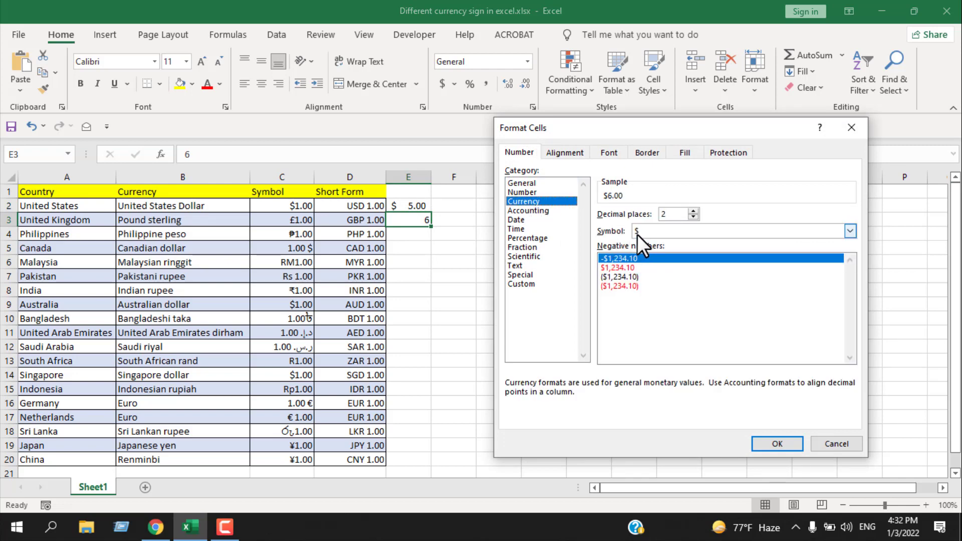
pyautogui.click(535, 211)
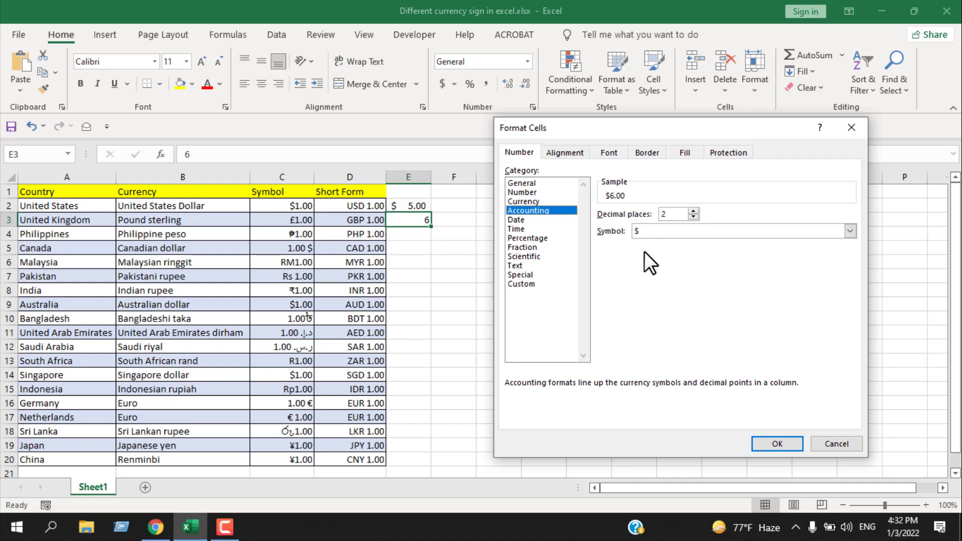
pyautogui.click(798, 442)
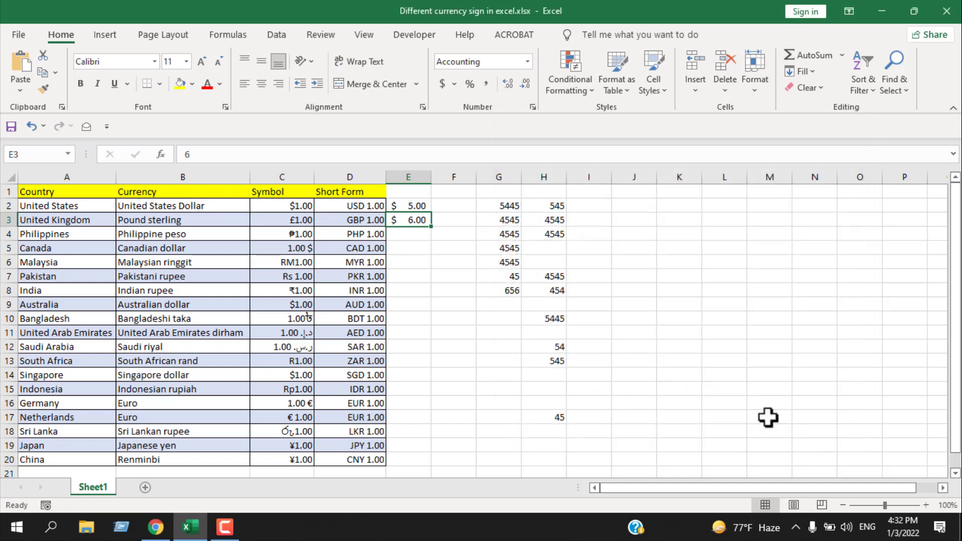